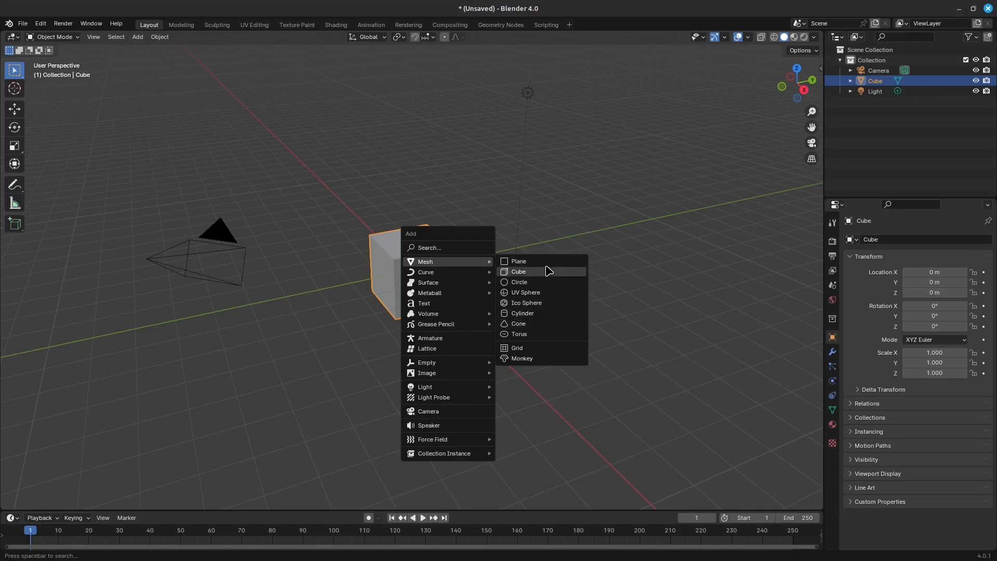
# Step: Delete the default cube, undo the deletion, and delete the cube again
pyautogui.click(584, 197)
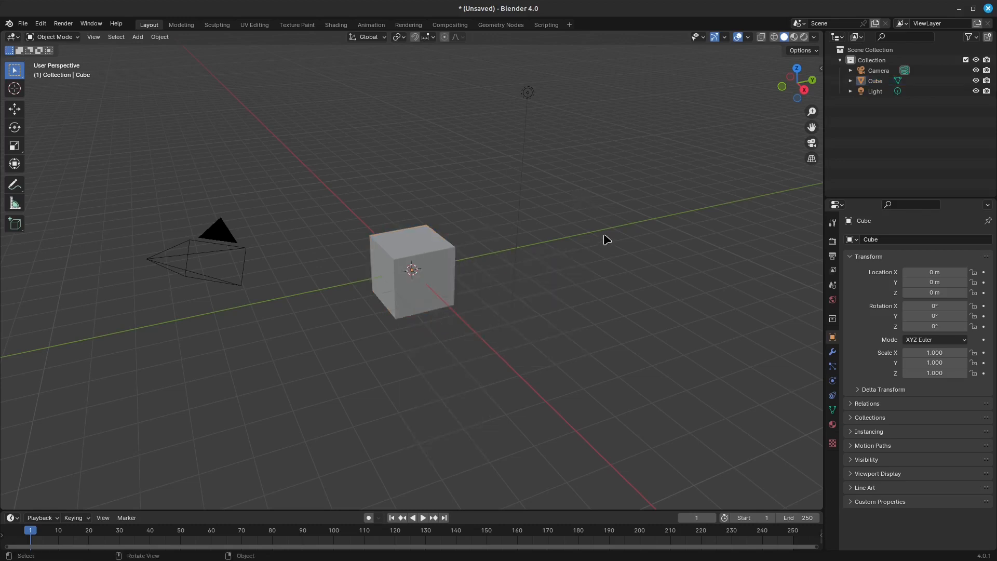
pyautogui.moveTo(417, 270); pyautogui.dragTo(367, 249, button='middle')
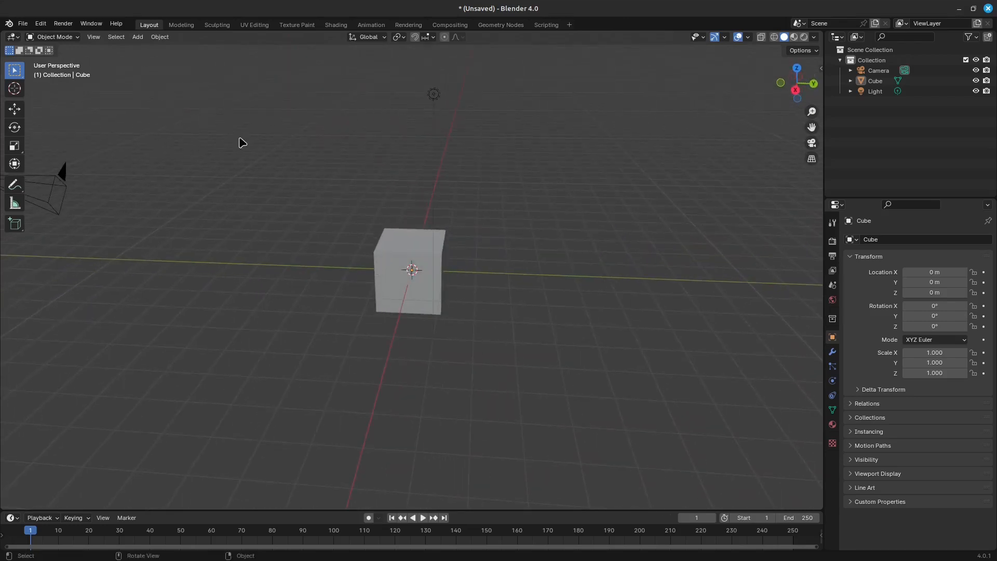
pyautogui.moveTo(242, 123); pyautogui.dragTo(259, 191, button='middle')
pyautogui.click(397, 251)
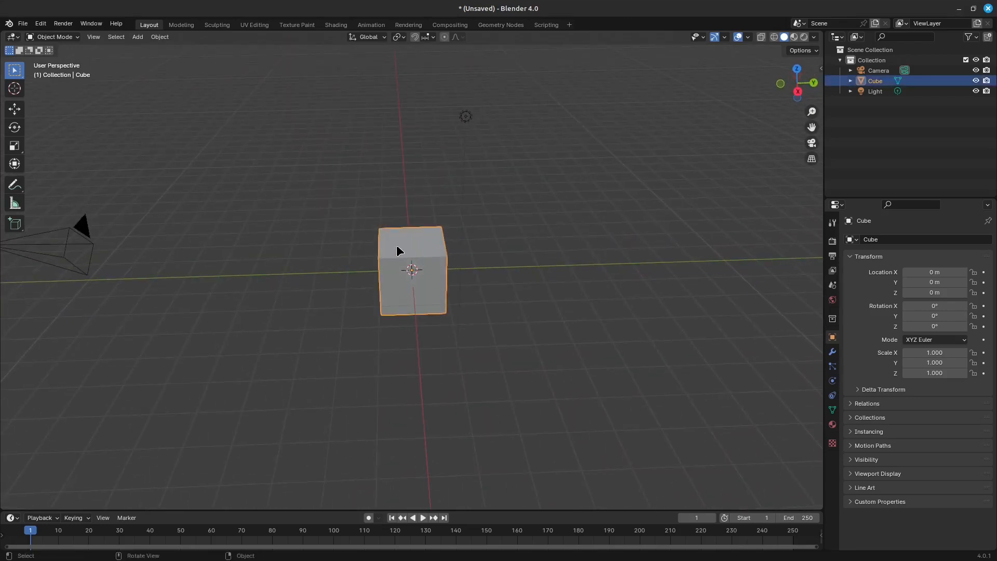
pyautogui.press('Delete')
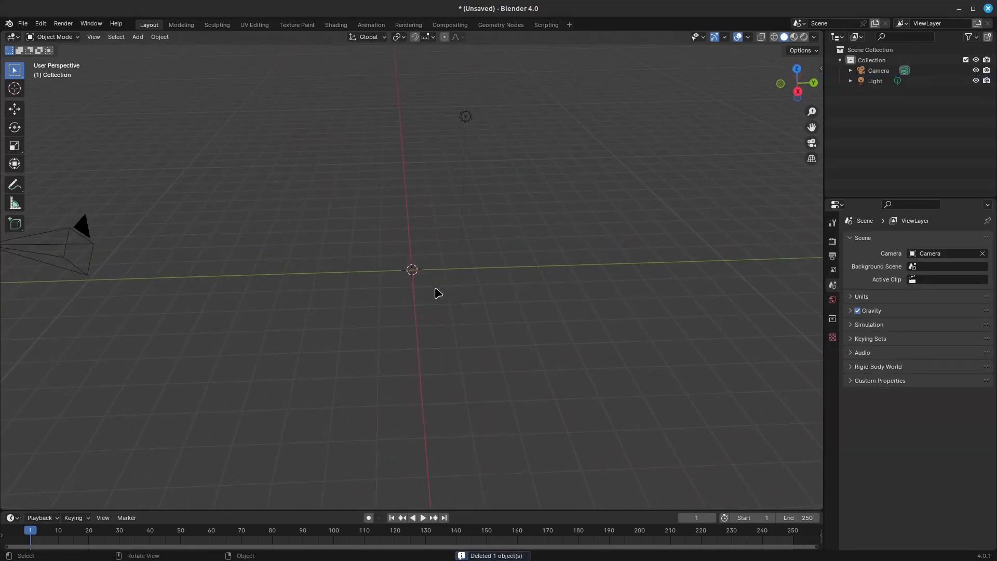
pyautogui.moveTo(397, 289); pyautogui.dragTo(423, 285, button='middle')
pyautogui.hotkey('ctrl', 'z')
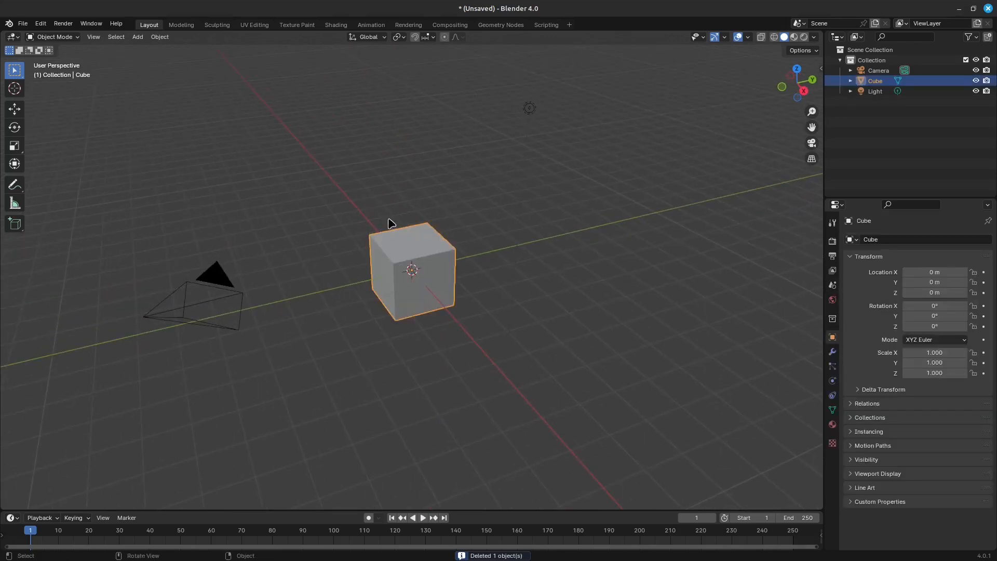
pyautogui.press('Delete')
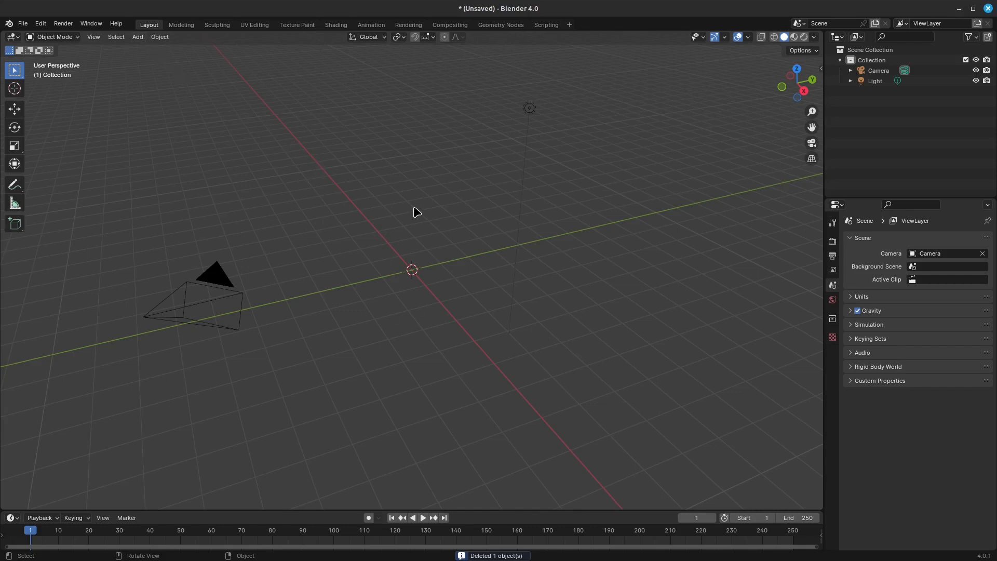
# Step: Add a mesh cube at the origin of the scene
pyautogui.click(138, 36)
pyautogui.moveTo(142, 48)
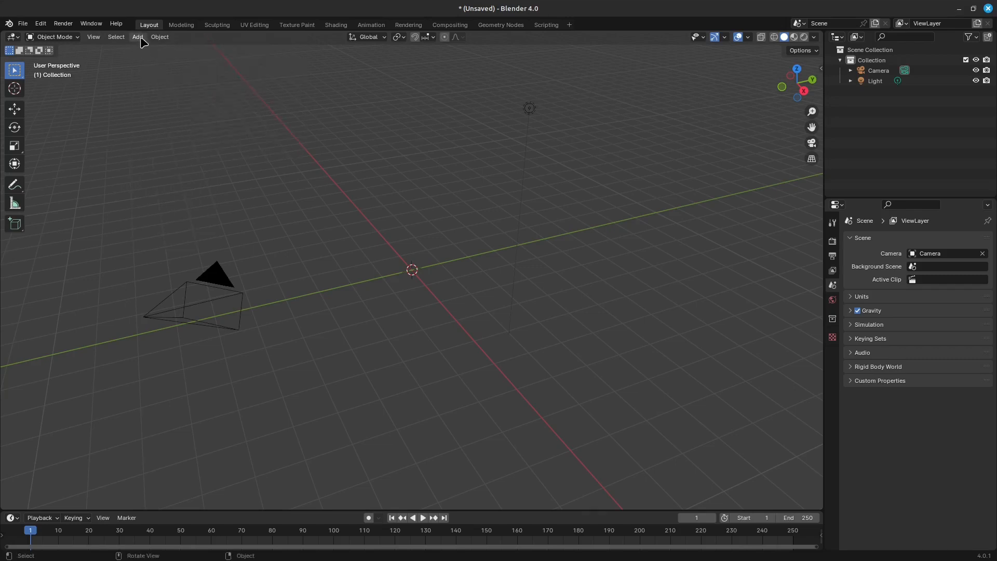
pyautogui.click(141, 38)
pyautogui.moveTo(143, 48)
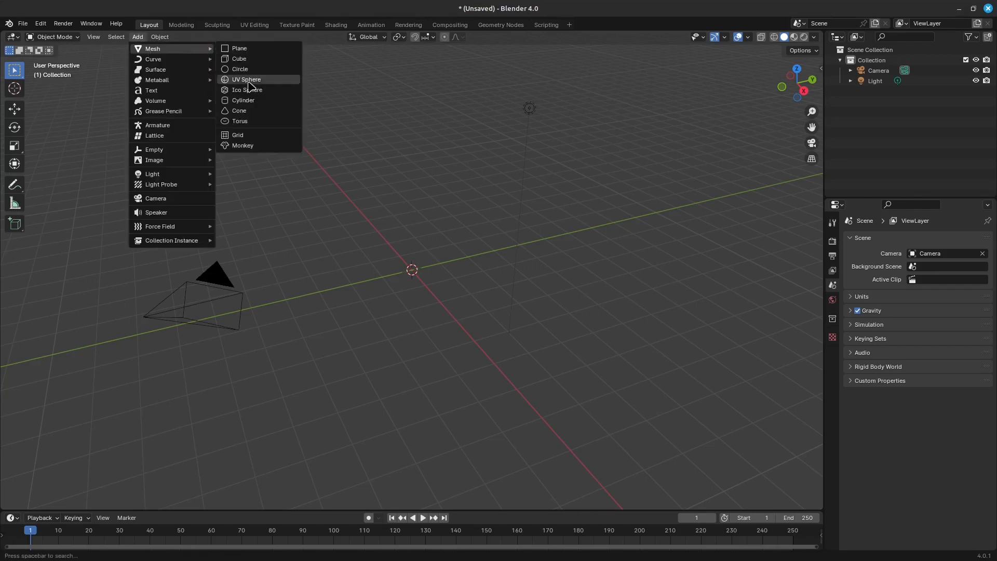
pyautogui.click(261, 60)
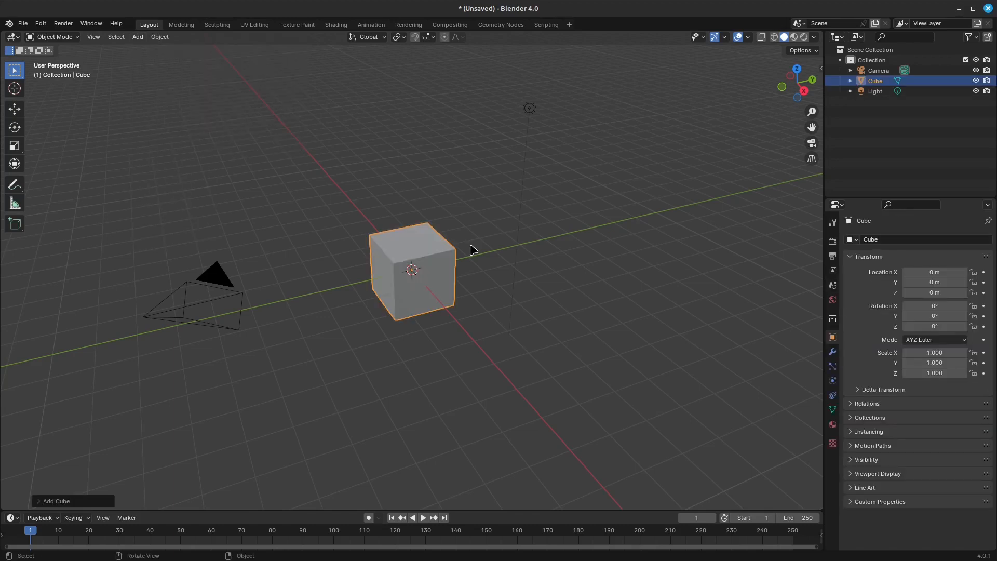
# Step: Review the mesh primitives that can be added and expand the new cube's creation settings
pyautogui.hotkey('shift', 'a')
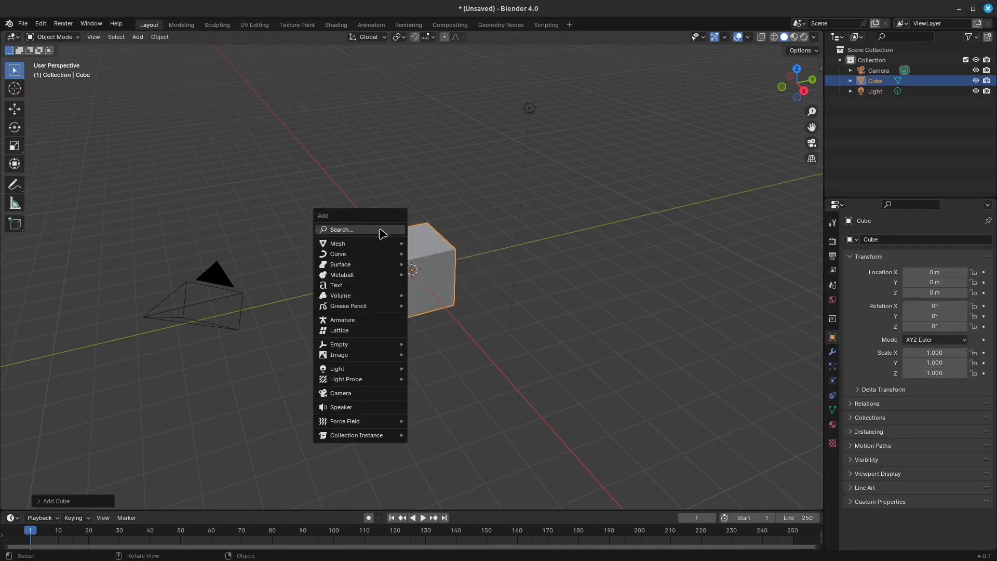
pyautogui.moveTo(382, 243)
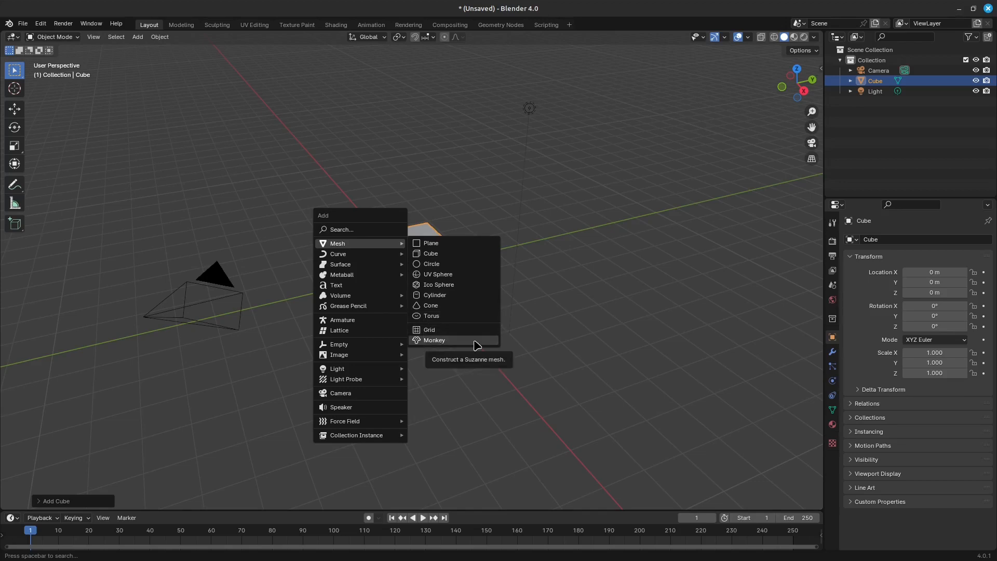
pyautogui.click(42, 502)
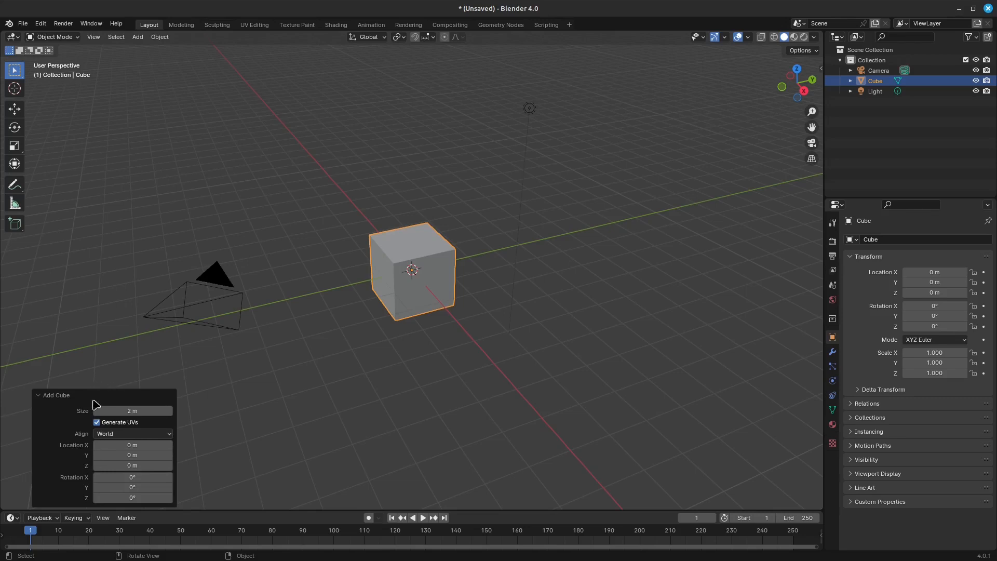
# Step: Delete the cube and add a mesh plane in its place
pyautogui.click(409, 284)
pyautogui.press('Delete')
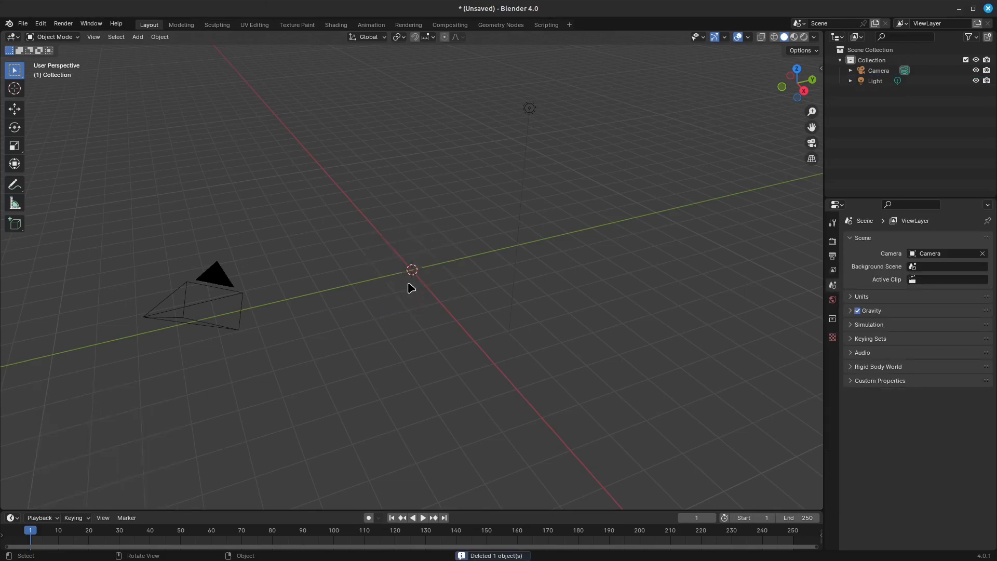
pyautogui.moveTo(451, 236); pyautogui.dragTo(437, 238, button='middle')
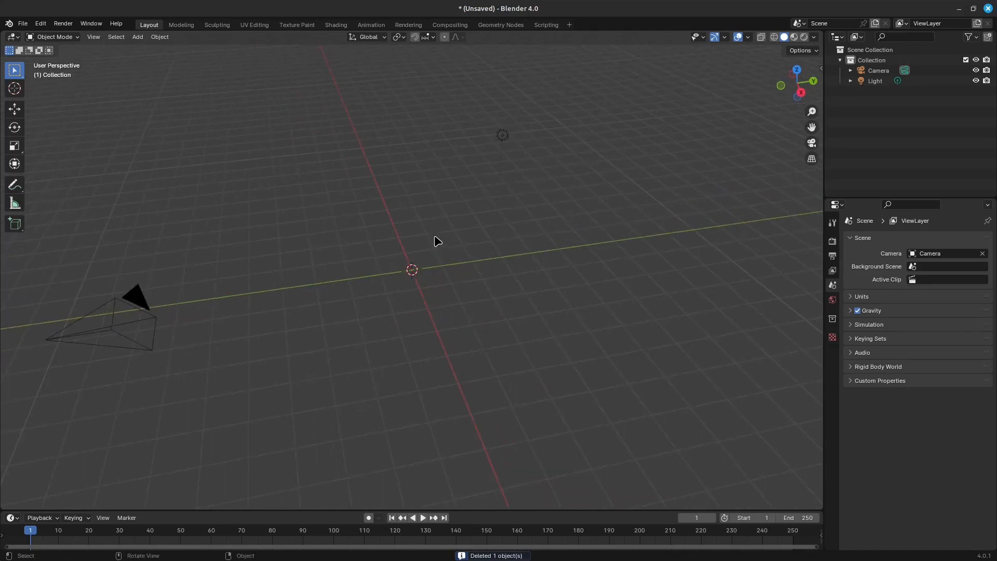
pyautogui.hotkey('shift', 'a')
pyautogui.moveTo(437, 244)
pyautogui.click(482, 237)
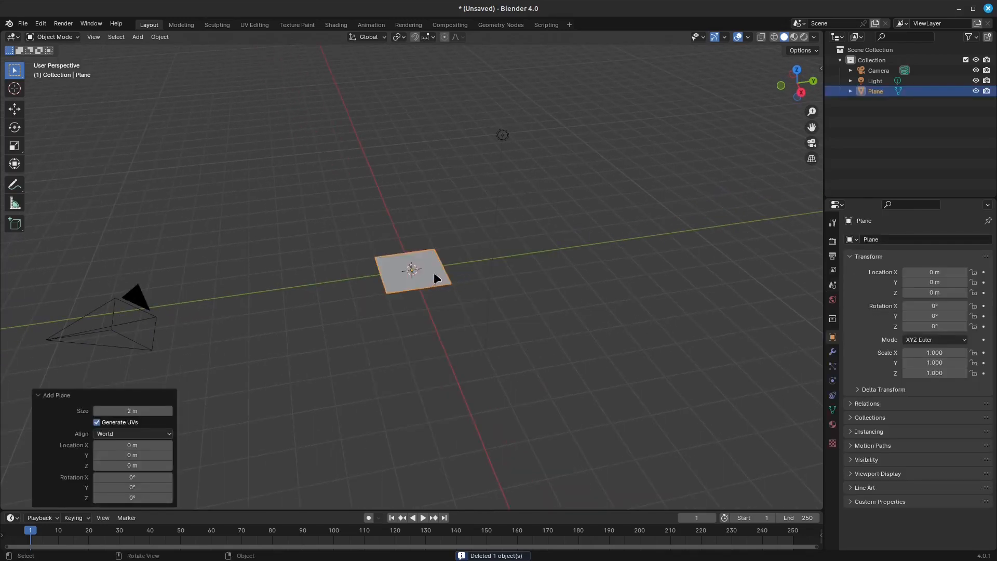
# Step: Examine the plane's vertices up close in Edit Mode and return to Object Mode
pyautogui.moveTo(424, 285); pyautogui.dragTo(416, 318, button='middle')
pyautogui.press('Tab')
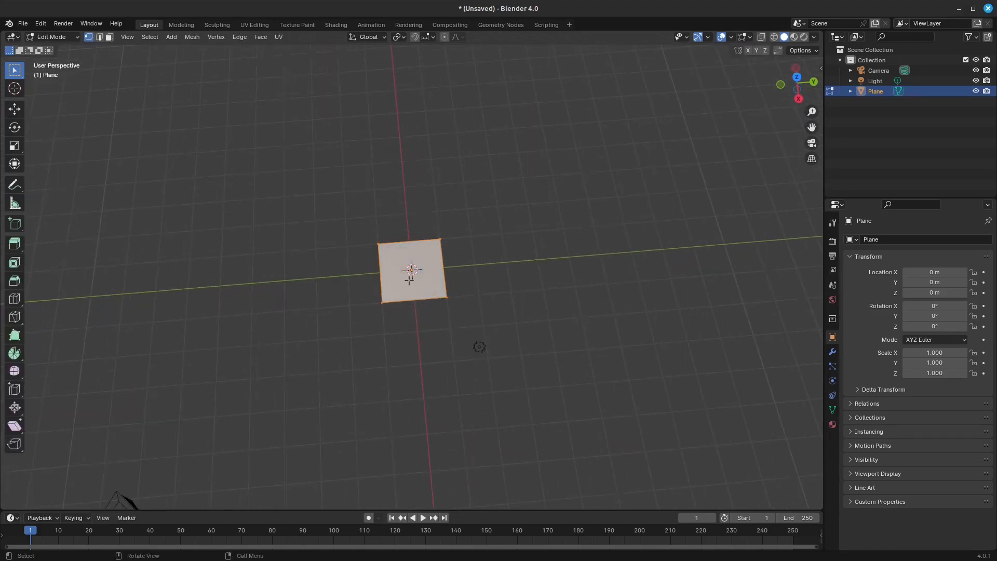
pyautogui.scroll(5, 410, 279)
pyautogui.press('Tab')
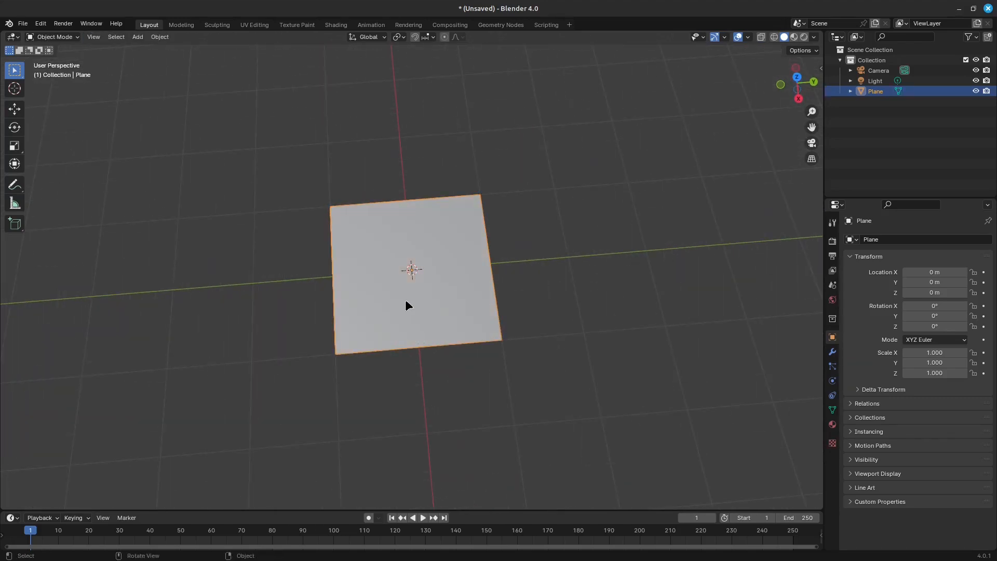
# Step: Delete the plane and add a fresh mesh plane at the origin
pyautogui.press('Delete')
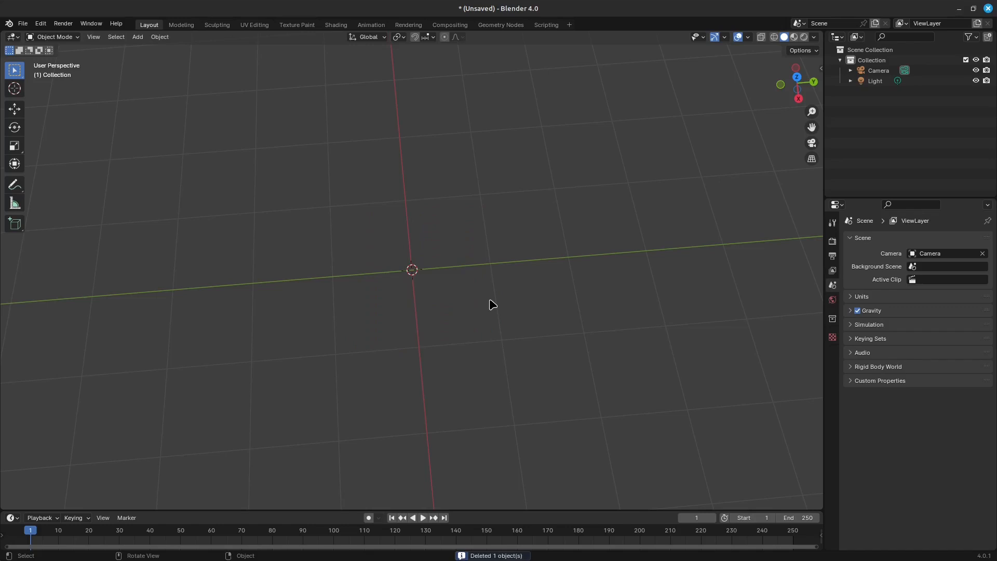
pyautogui.hotkey('shift', 'a')
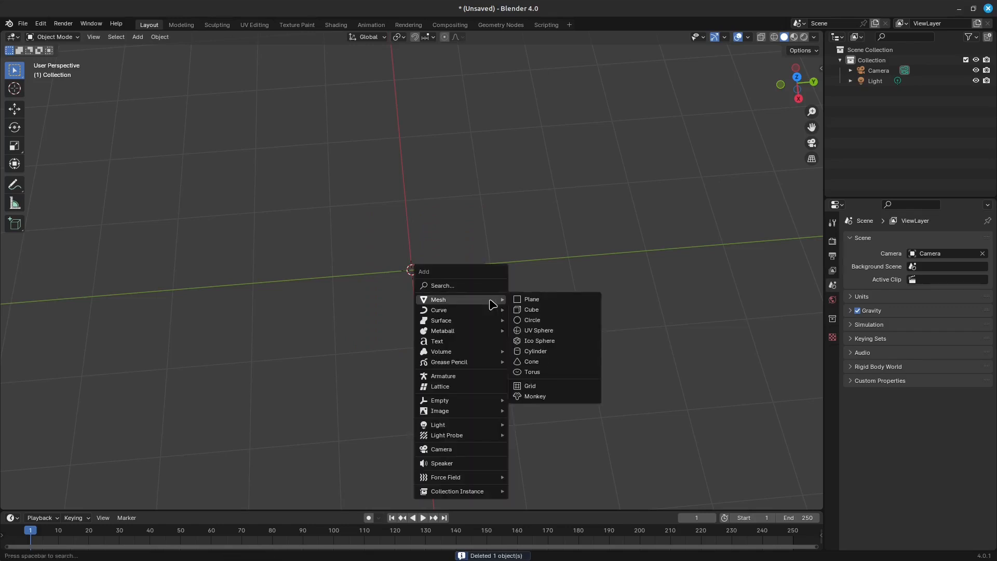
pyautogui.click(531, 299)
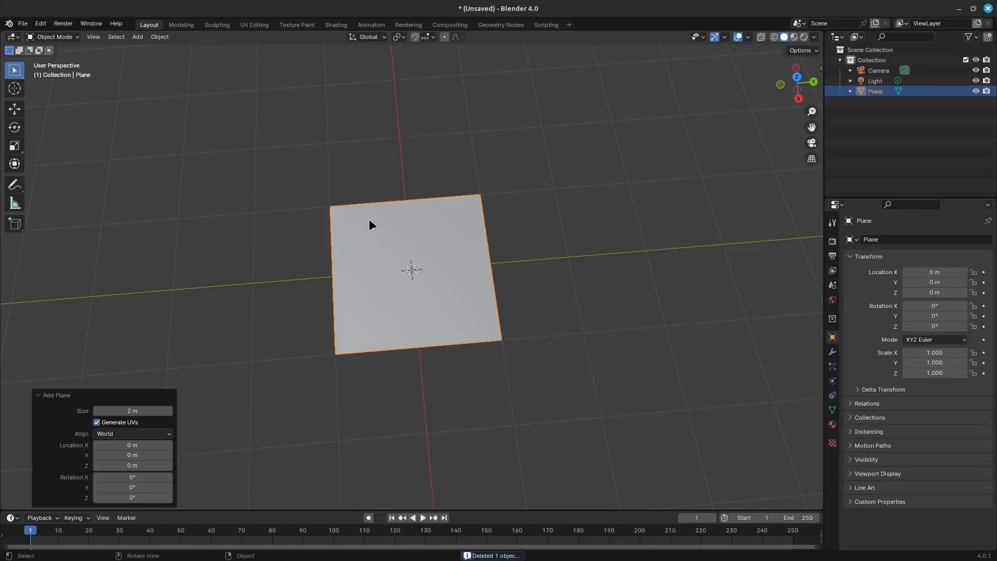
pyautogui.moveTo(452, 285); pyautogui.dragTo(497, 270, button='middle')
# Step: Replace the plane with a mesh cube and examine it from several angles
pyautogui.press('Delete')
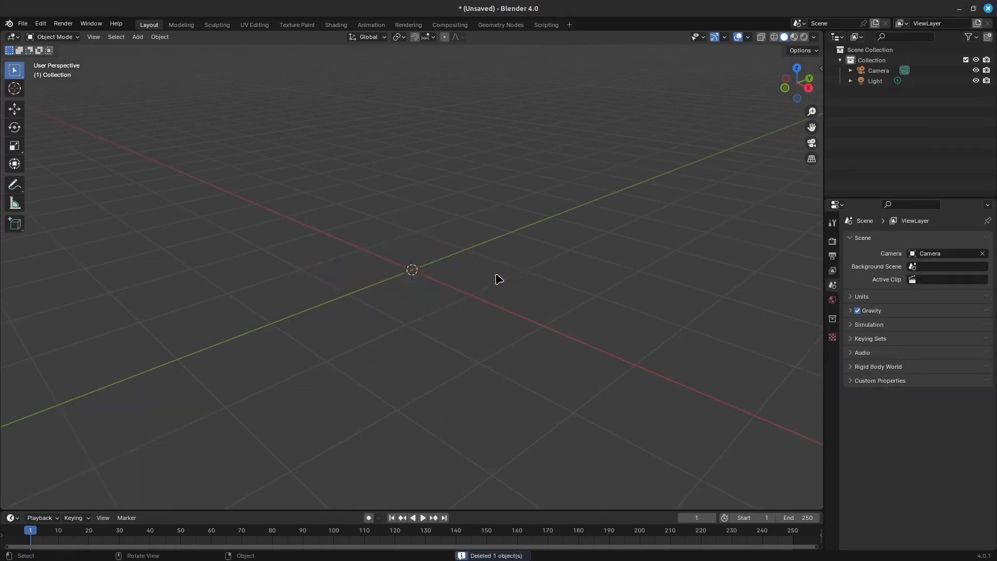
pyautogui.hotkey('shift', 'a')
pyautogui.moveTo(497, 278)
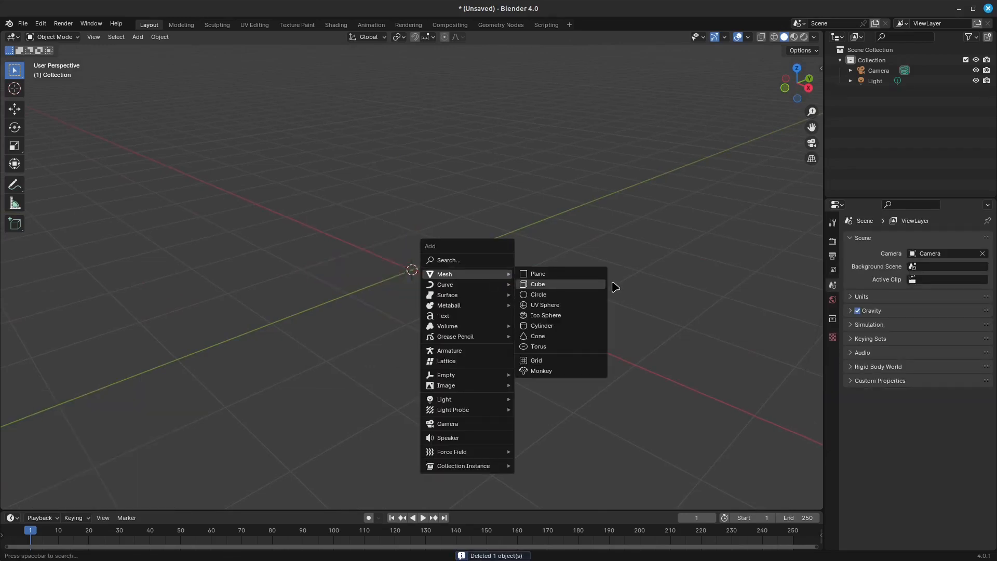
pyautogui.click(592, 286)
pyautogui.moveTo(551, 254); pyautogui.dragTo(411, 251, button='middle')
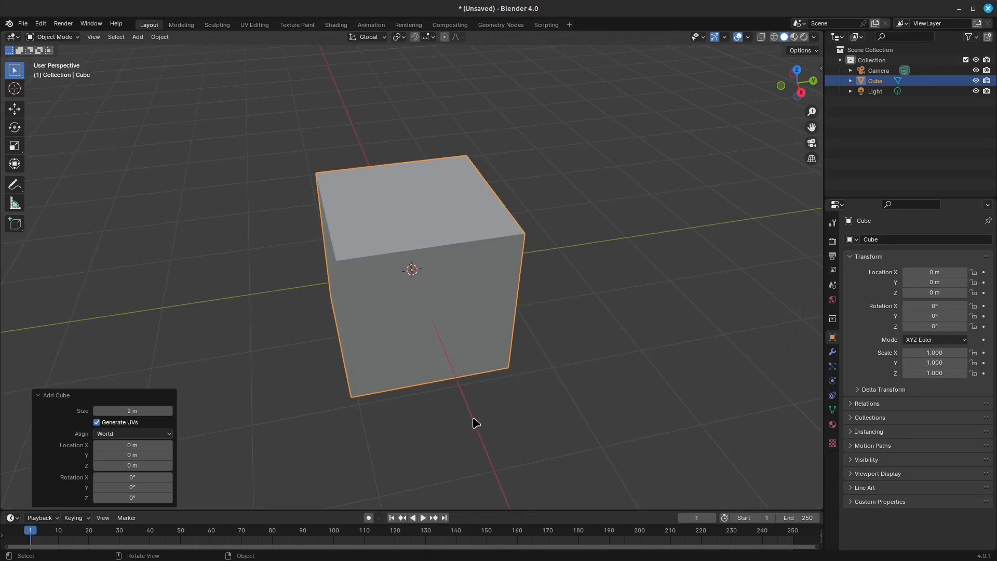
pyautogui.moveTo(397, 311); pyautogui.dragTo(411, 299, button='middle')
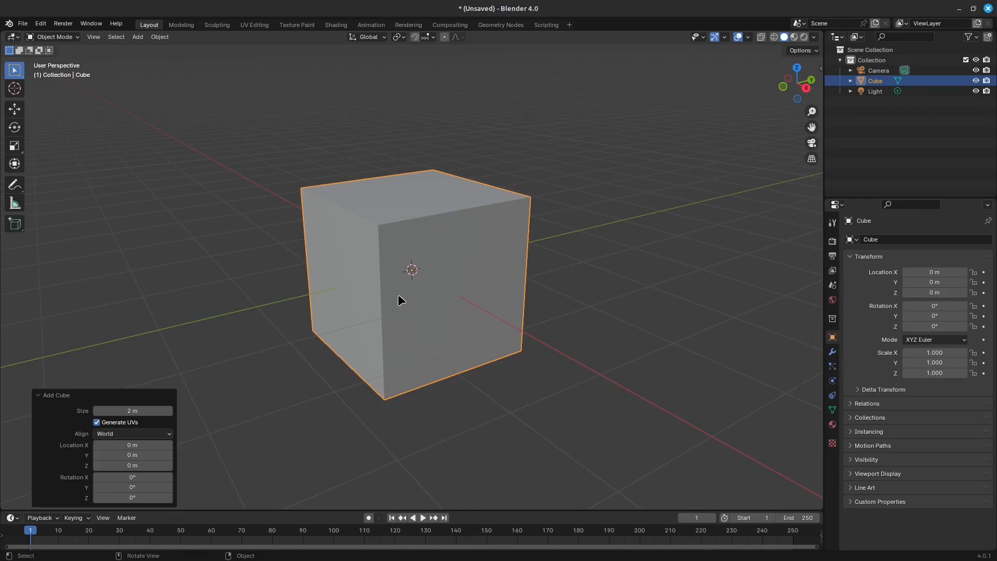
# Step: Delete the cube and add a mesh circle at the origin
pyautogui.press('Delete')
pyautogui.hotkey('shift', 'a')
pyautogui.moveTo(401, 296)
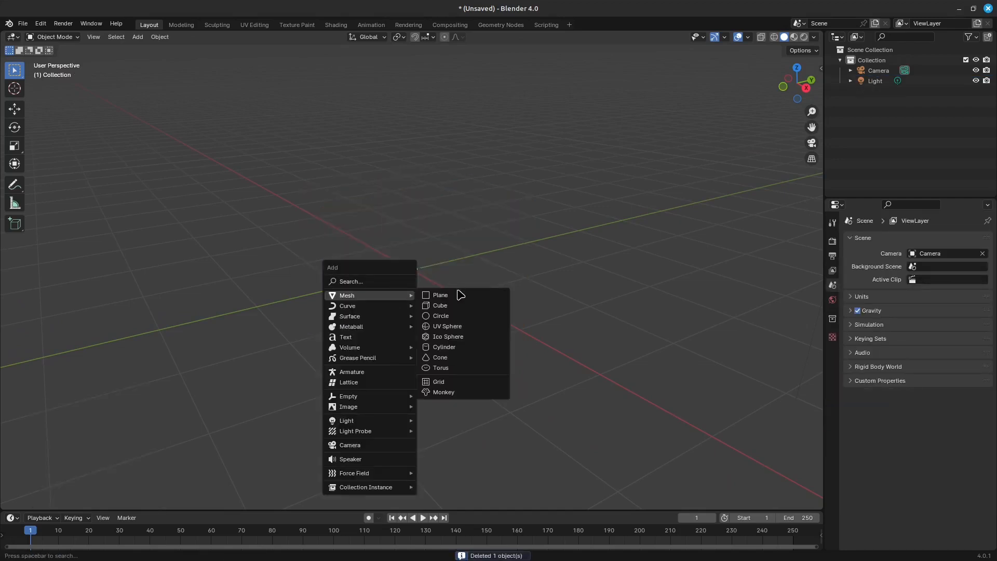
pyautogui.click(441, 315)
pyautogui.moveTo(458, 271); pyautogui.dragTo(414, 307, button='middle')
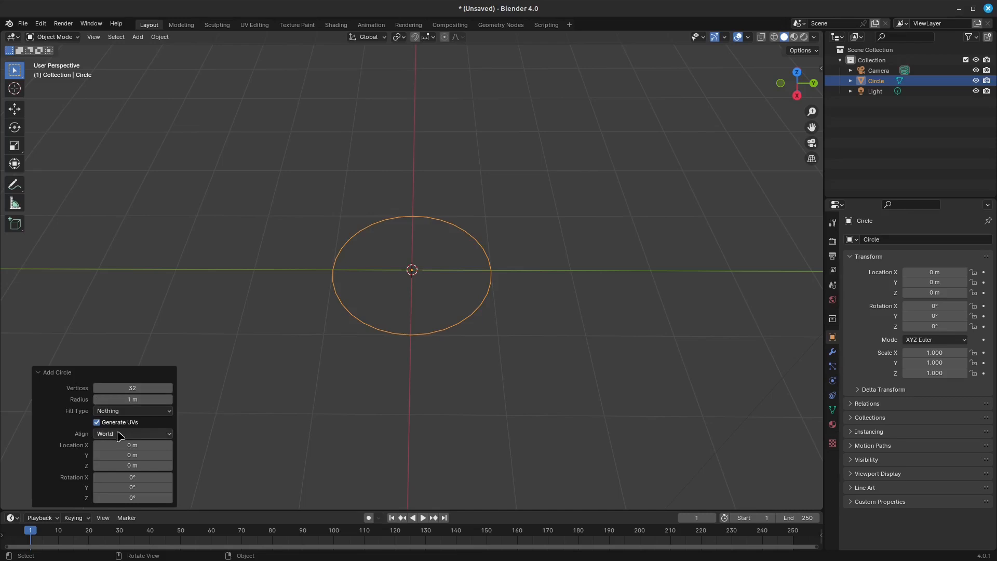
# Step: Try the N-Gon and Triangle Fan fill types on the circle and set the fill type back to N-Gon
pyautogui.click(127, 411)
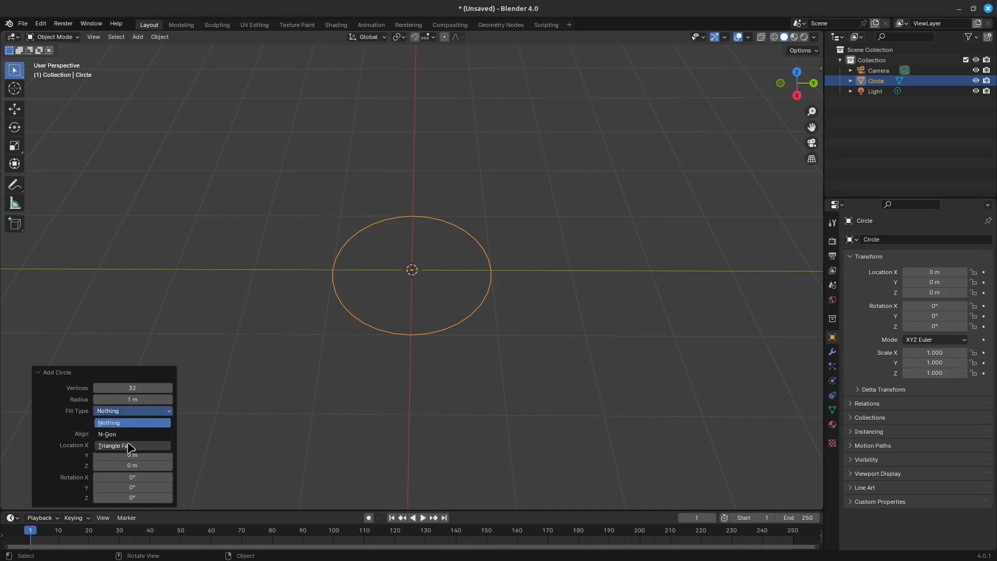
pyautogui.click(133, 436)
pyautogui.click(140, 411)
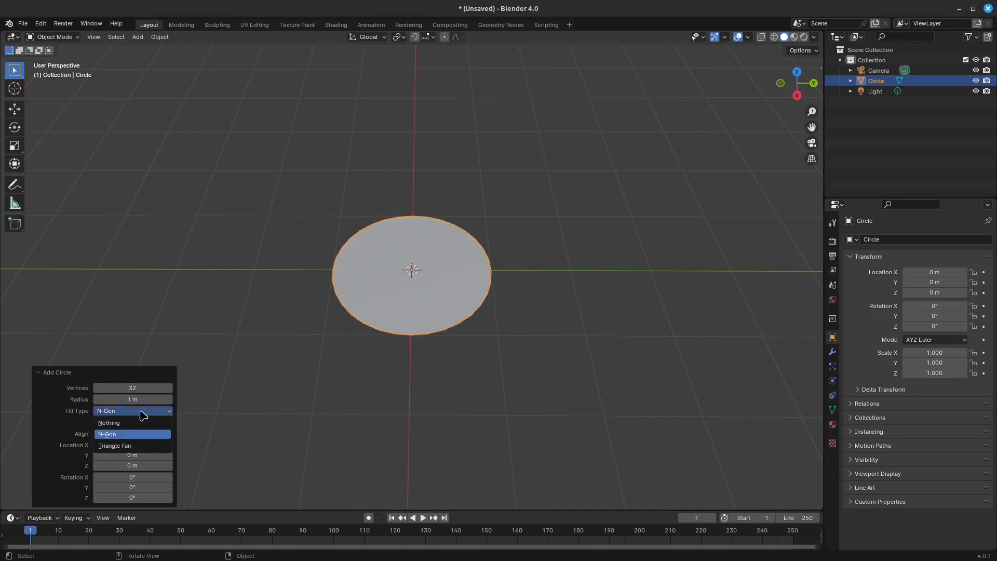
pyautogui.click(134, 446)
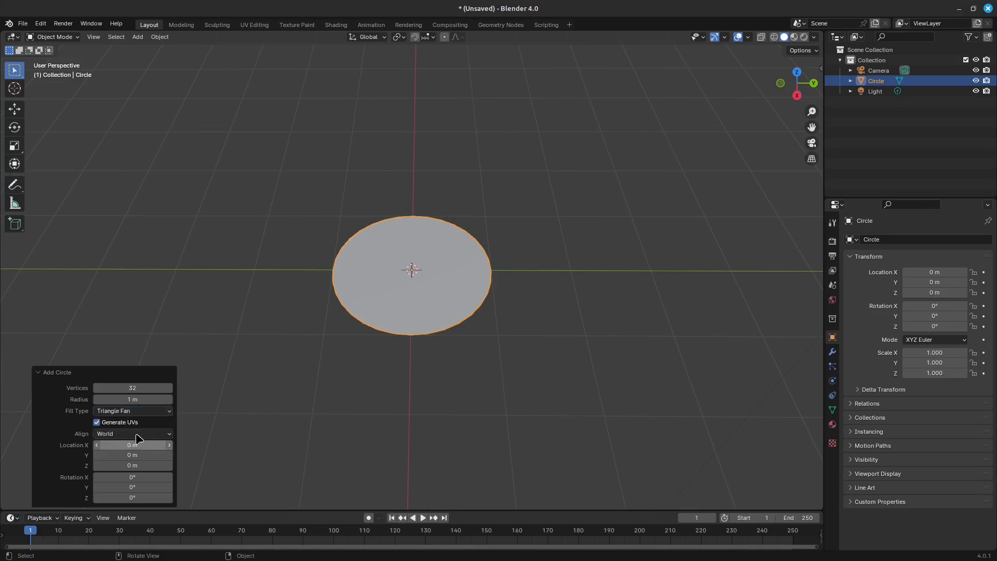
pyautogui.moveTo(355, 340); pyautogui.dragTo(400, 284, button='middle')
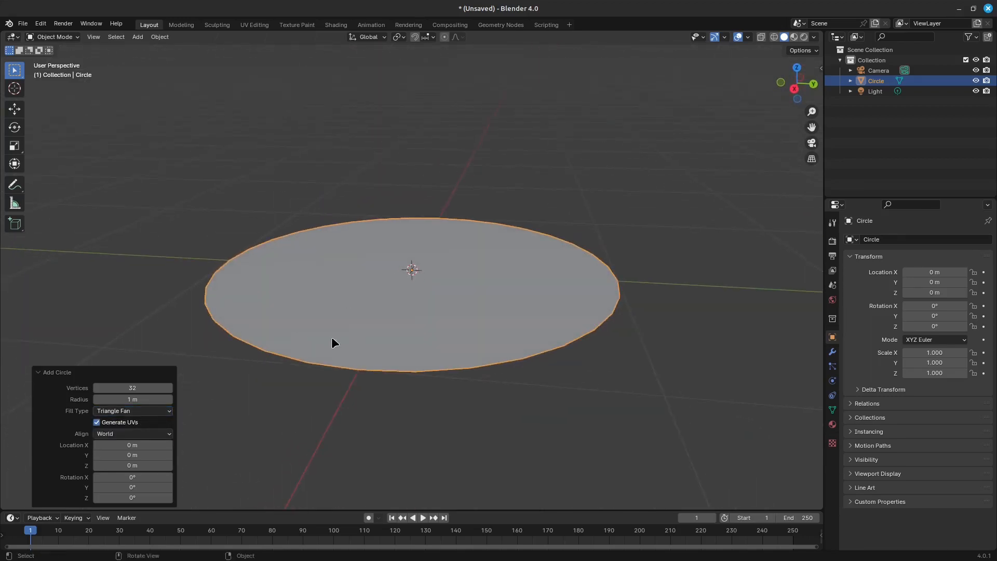
pyautogui.click(146, 411)
pyautogui.click(133, 434)
# Step: Examine the filled circle's vertices and face in Edit Mode and return to Object Mode
pyautogui.moveTo(285, 360); pyautogui.dragTo(343, 354, button='middle')
pyautogui.press('Tab')
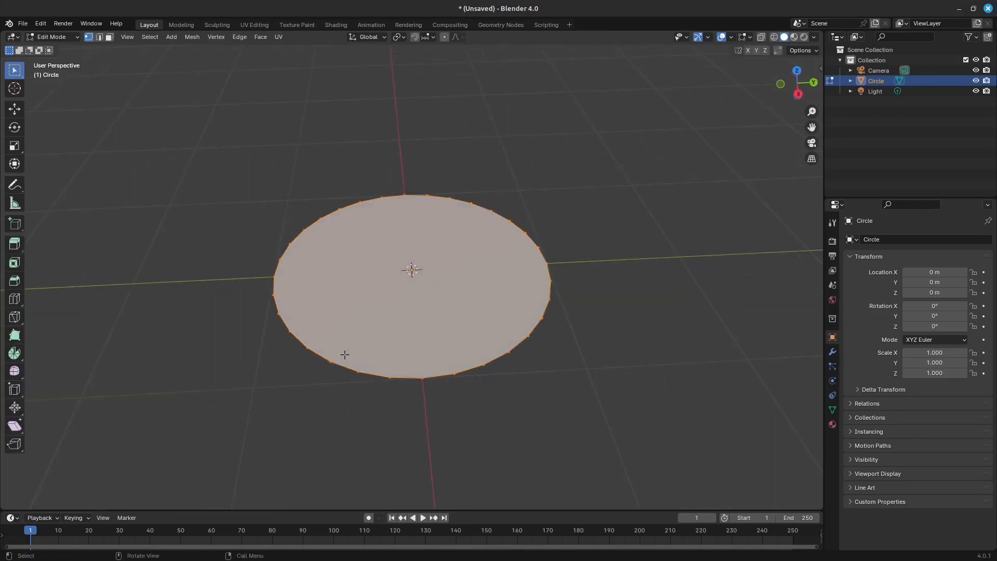
pyautogui.moveTo(429, 284)
pyautogui.mouseDown(button='middle')
pyautogui.moveTo(432, 320)
pyautogui.moveTo(423, 272)
pyautogui.moveTo(427, 283)
pyautogui.mouseUp(button='middle')
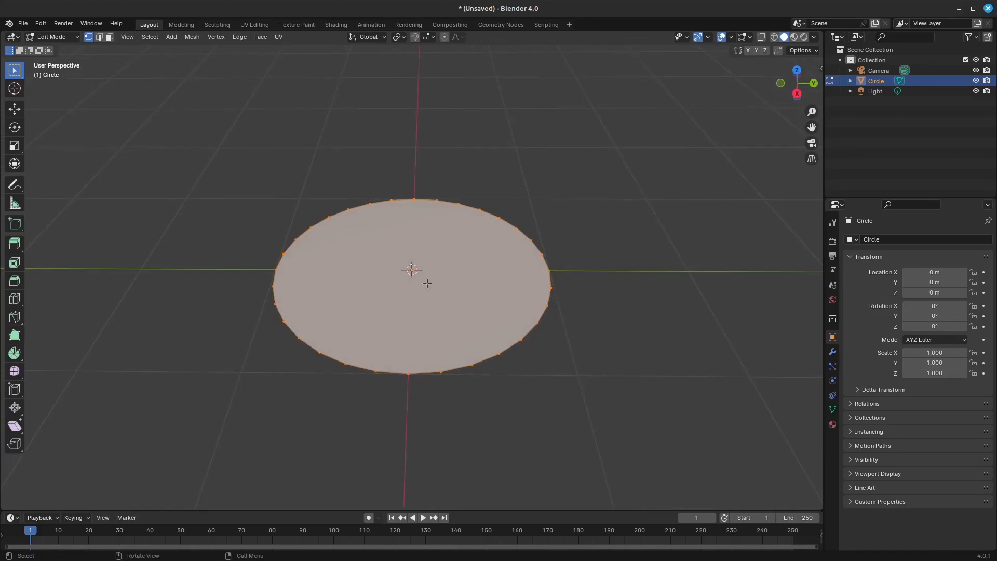
pyautogui.press('Tab')
# Step: Delete the circle and add a new mesh circle with the N-Gon fill
pyautogui.press('Delete')
pyautogui.moveTo(352, 332); pyautogui.dragTo(388, 343, button='middle')
pyautogui.hotkey('shift', 'a')
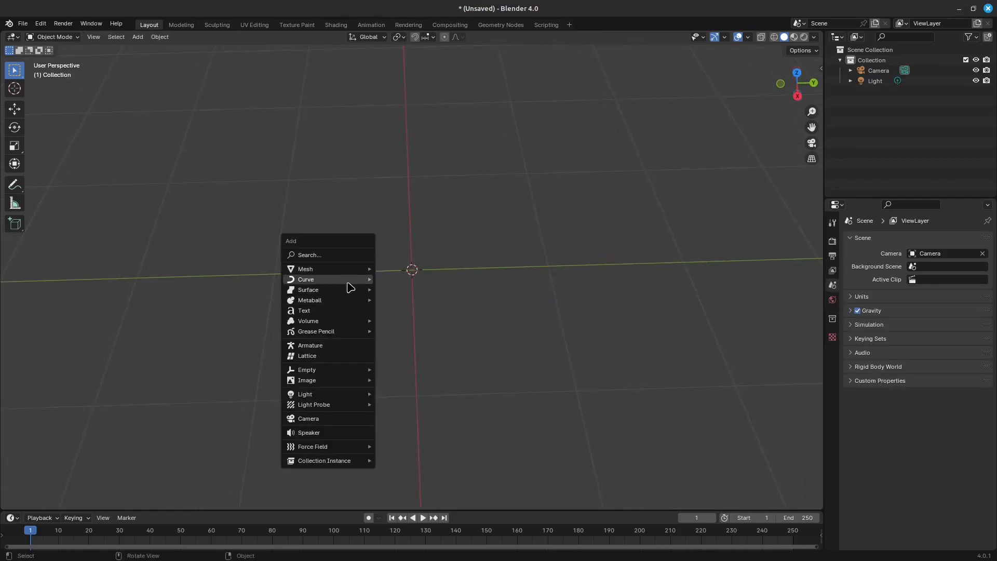
pyautogui.moveTo(353, 280)
pyautogui.click(395, 287)
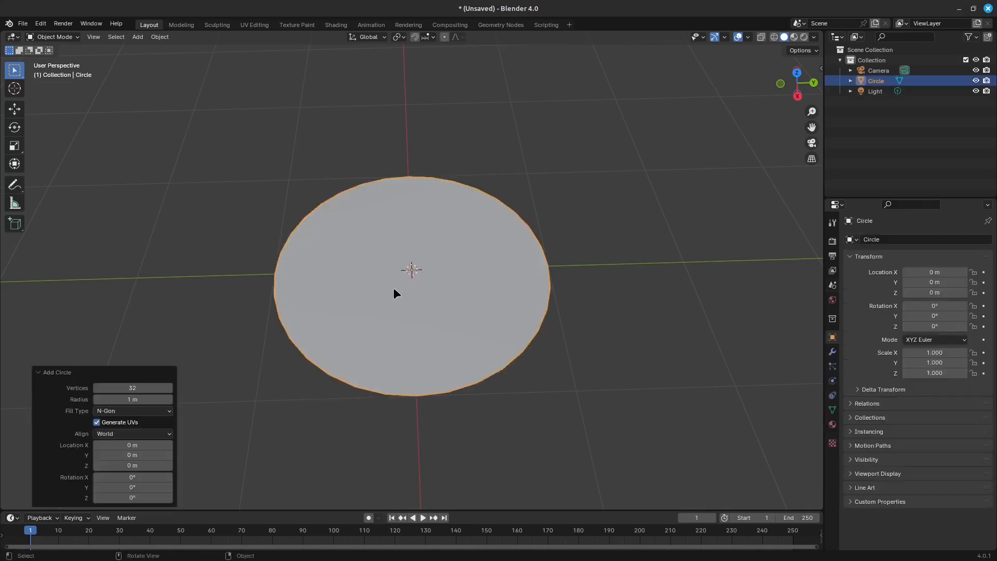
# Step: In Edit Mode, select a group of vertices on the filled circle's rim and raise them about 1 m along the Z axis
pyautogui.press('Tab')
pyautogui.moveTo(501, 223); pyautogui.dragTo(591, 335)
pyautogui.moveTo(574, 327); pyautogui.dragTo(573, 311, button='middle')
pyautogui.press('g')
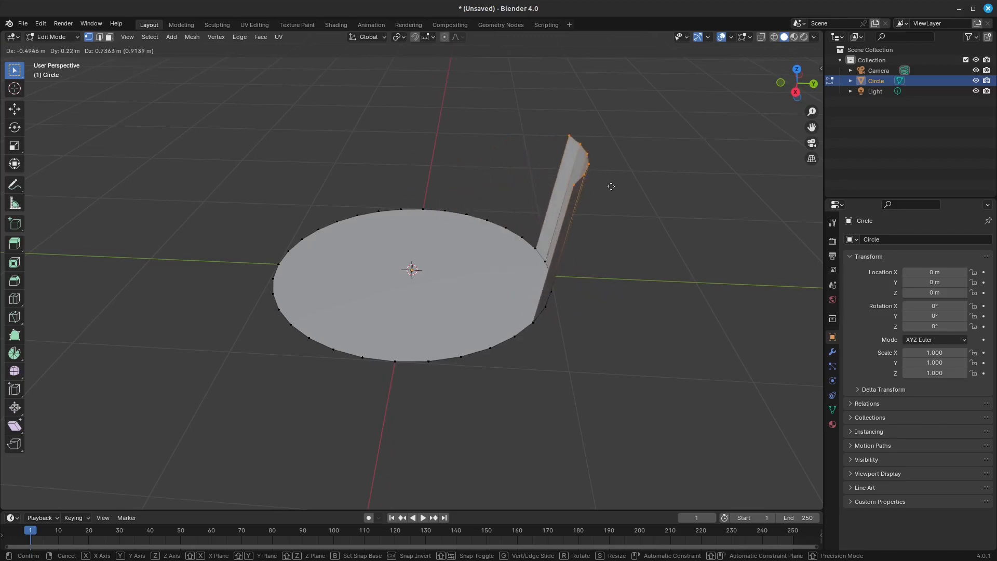
pyautogui.press('x')
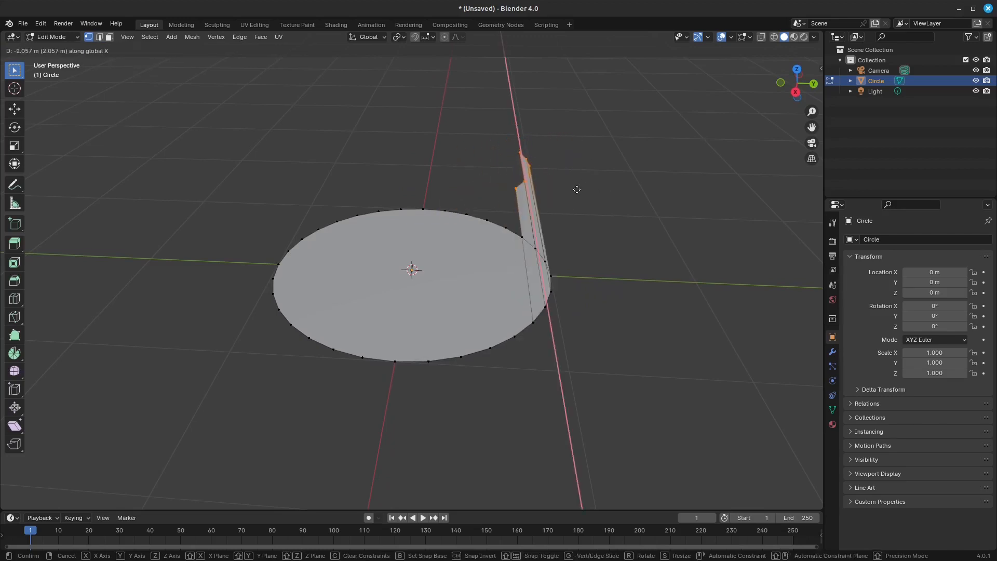
pyautogui.press('z')
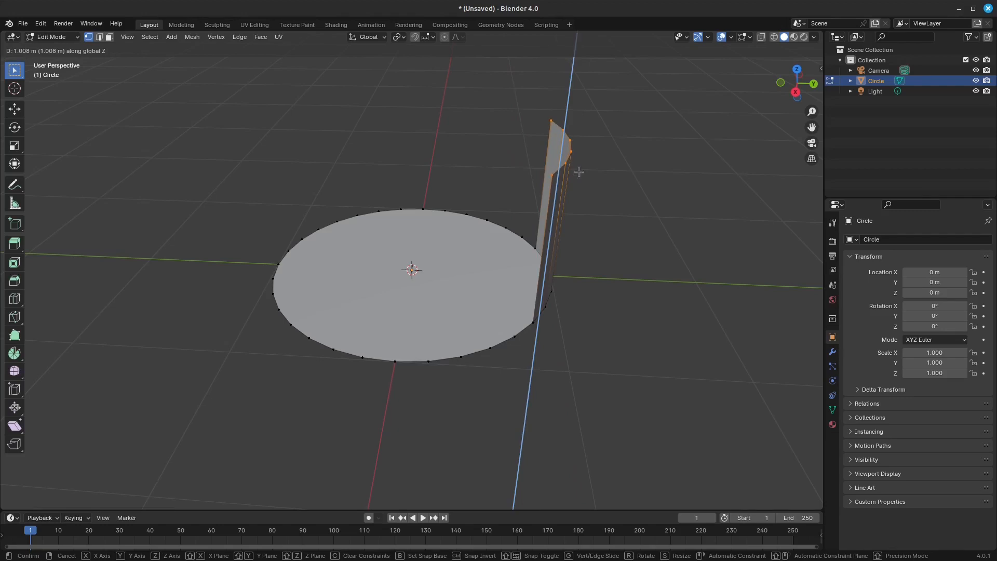
pyautogui.click(575, 174)
pyautogui.moveTo(511, 259); pyautogui.dragTo(542, 254, button='middle')
pyautogui.click(491, 266)
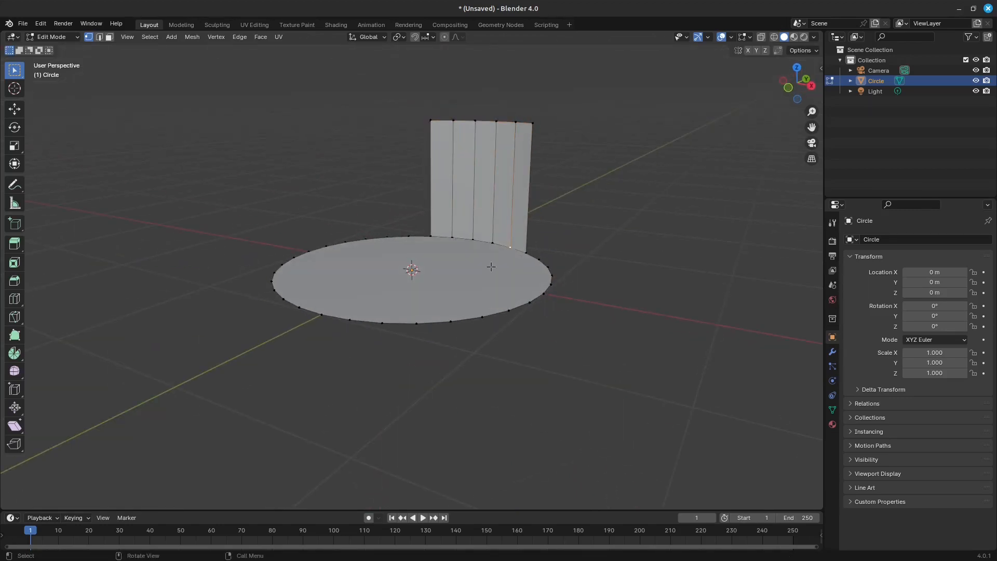
# Step: Return to Object Mode, delete the edited circle and add a UV sphere at the origin
pyautogui.press('Tab')
pyautogui.press('Delete')
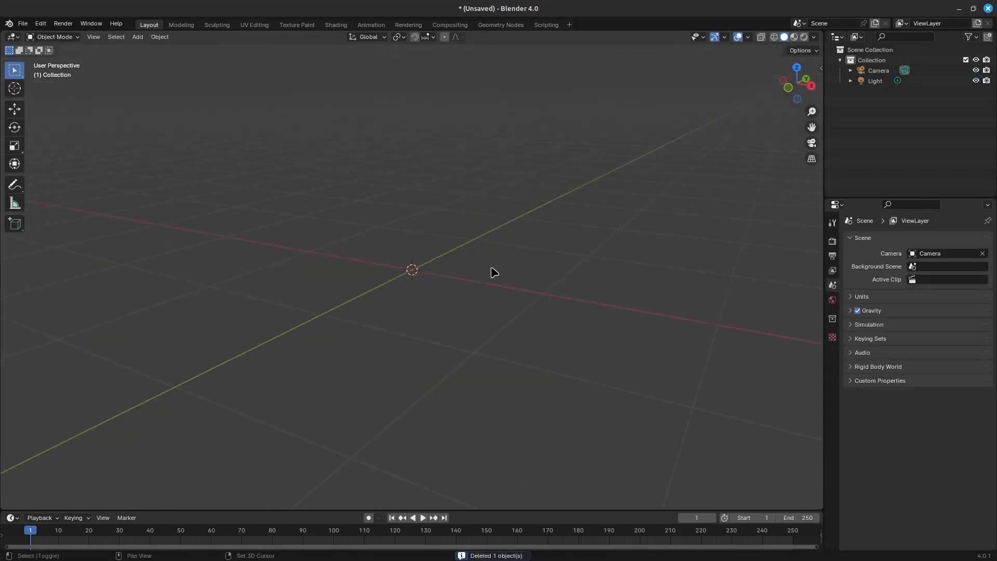
pyautogui.hotkey('shift', 'a')
pyautogui.moveTo(493, 270)
pyautogui.click(543, 298)
# Step: Try the UV sphere with 49 segments and 31 rings, and with a very low segment count
pyautogui.moveTo(541, 296); pyautogui.dragTo(467, 205, button='middle')
pyautogui.scroll(2, 374, 196)
pyautogui.scroll(5, 425, 185)
pyautogui.scroll(-1, 426, 185)
pyautogui.scroll(-2, 426, 185)
pyautogui.moveTo(113, 389); pyautogui.dragTo(326, 389)
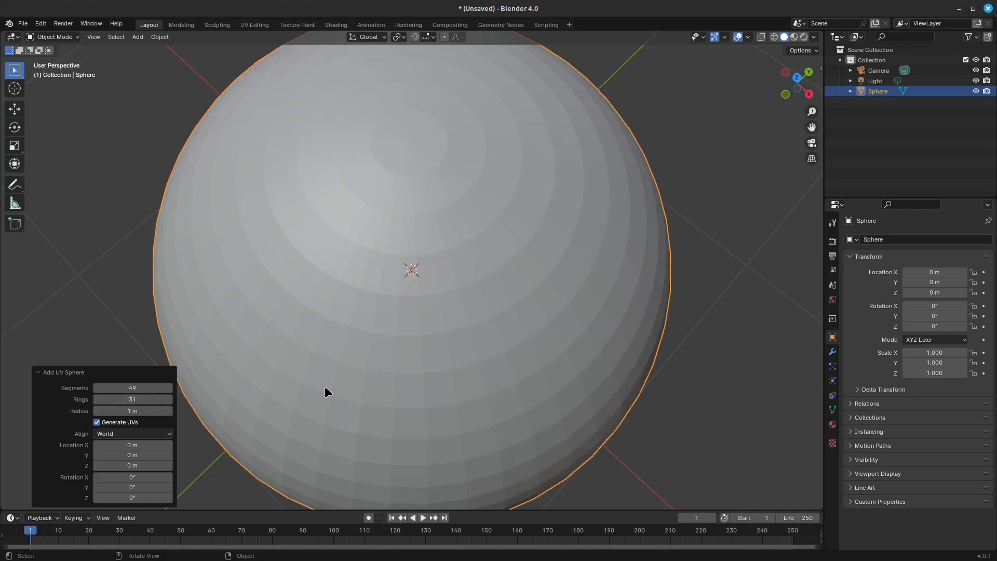
pyautogui.scroll(-3, 327, 347)
pyautogui.moveTo(149, 388); pyautogui.dragTo(618, 260)
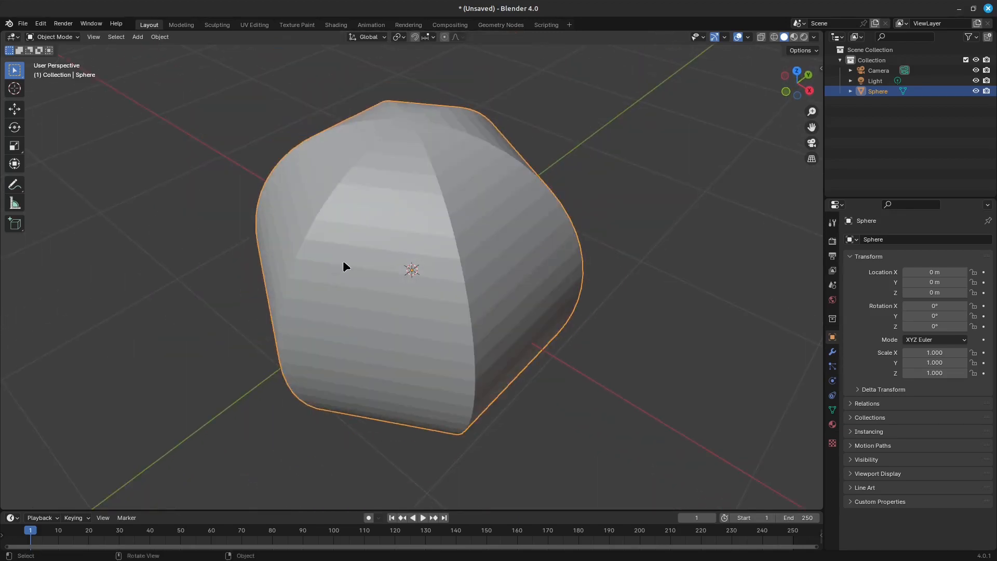
# Step: Delete the UV sphere and add an ico sphere at the origin
pyautogui.press('Delete')
pyautogui.hotkey('shift', 'a')
pyautogui.moveTo(346, 266)
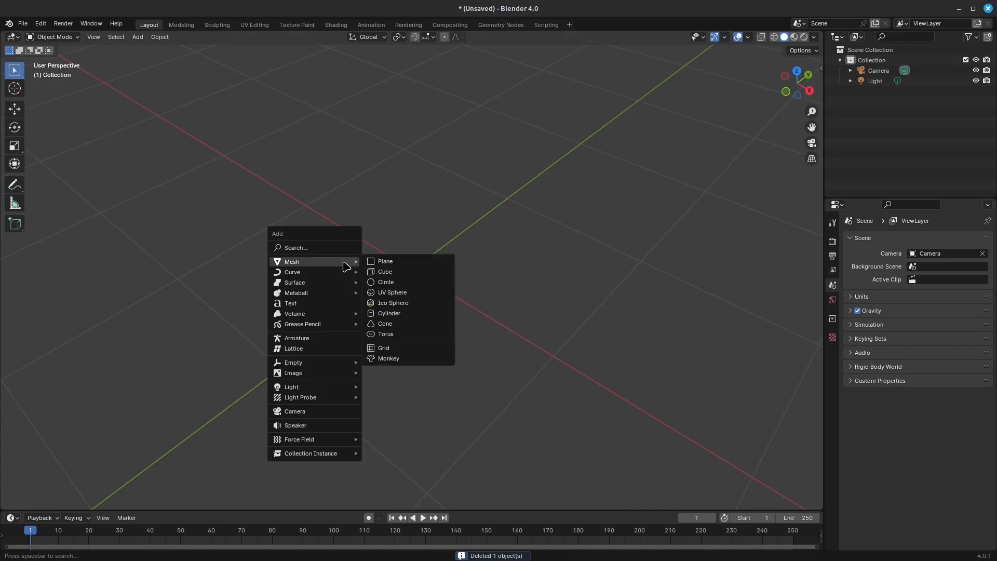
pyautogui.click(411, 302)
pyautogui.moveTo(454, 313); pyautogui.dragTo(437, 322, button='middle')
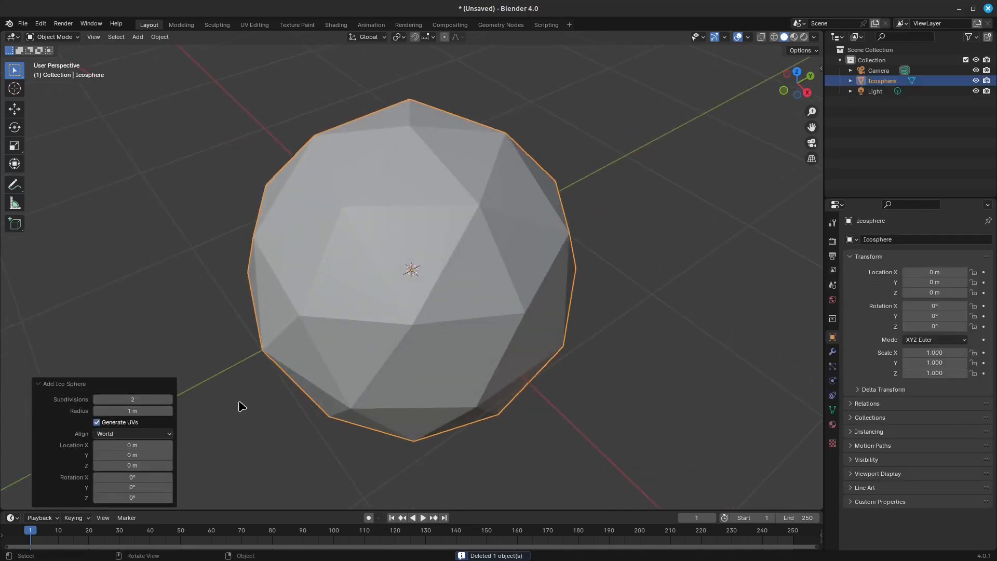
# Step: Try low and high subdivision levels from 1 to 6 on the ico sphere and set it back to 2
pyautogui.click(132, 399)
pyautogui.write('5')
pyautogui.press('Return')
pyautogui.moveTo(411, 268); pyautogui.dragTo(377, 272)
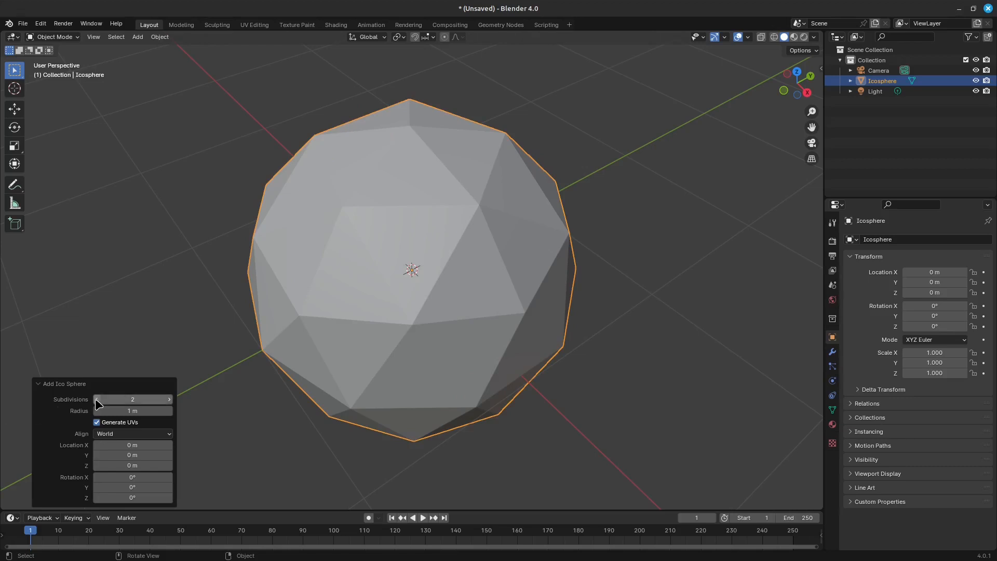
pyautogui.moveTo(113, 401); pyautogui.dragTo(55, 435)
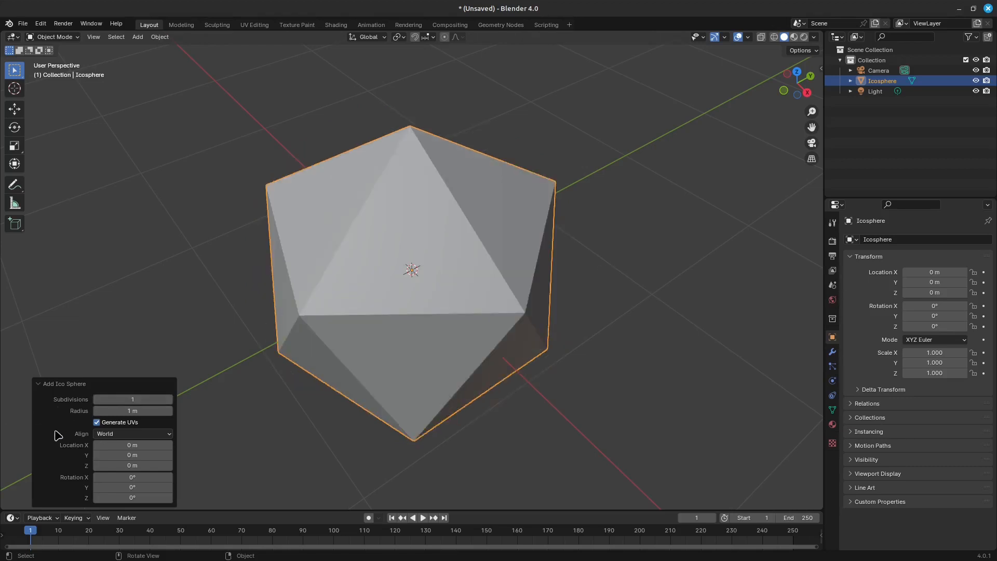
pyautogui.moveTo(114, 400)
pyautogui.mouseDown()
pyautogui.moveTo(381, 267)
pyautogui.moveTo(406, 266)
pyautogui.mouseUp()
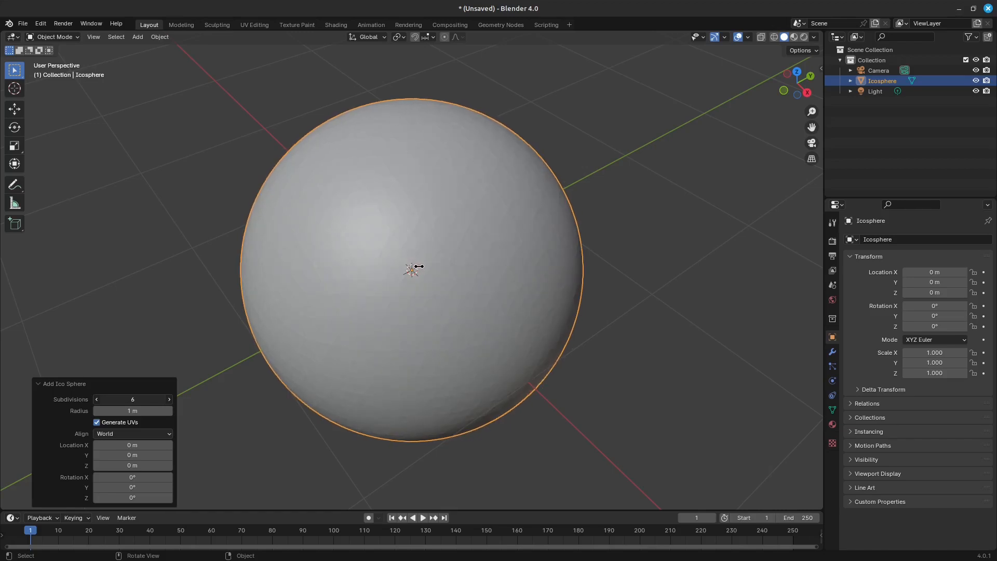
pyautogui.moveTo(418, 266); pyautogui.dragTo(591, 281)
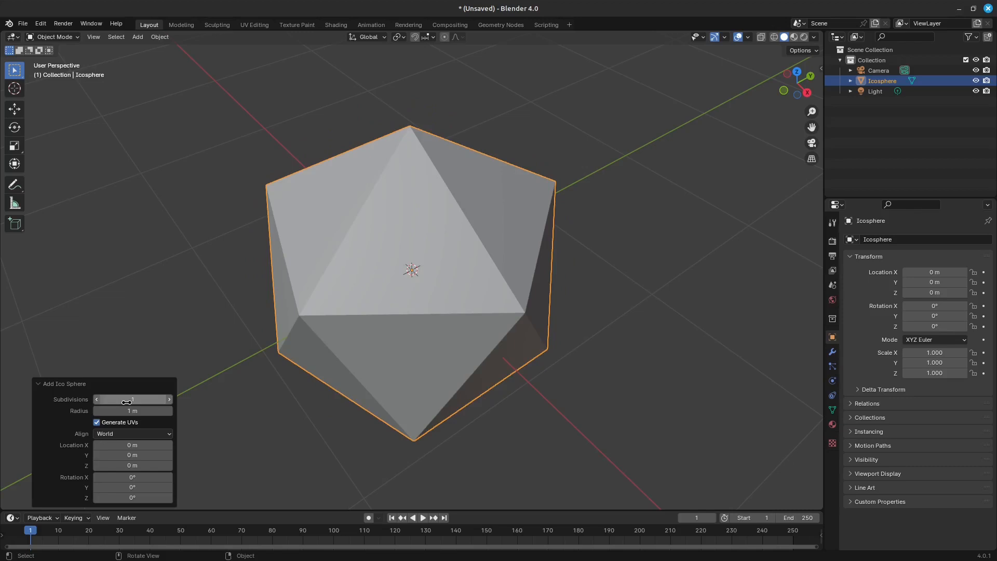
pyautogui.moveTo(128, 403); pyautogui.dragTo(136, 403)
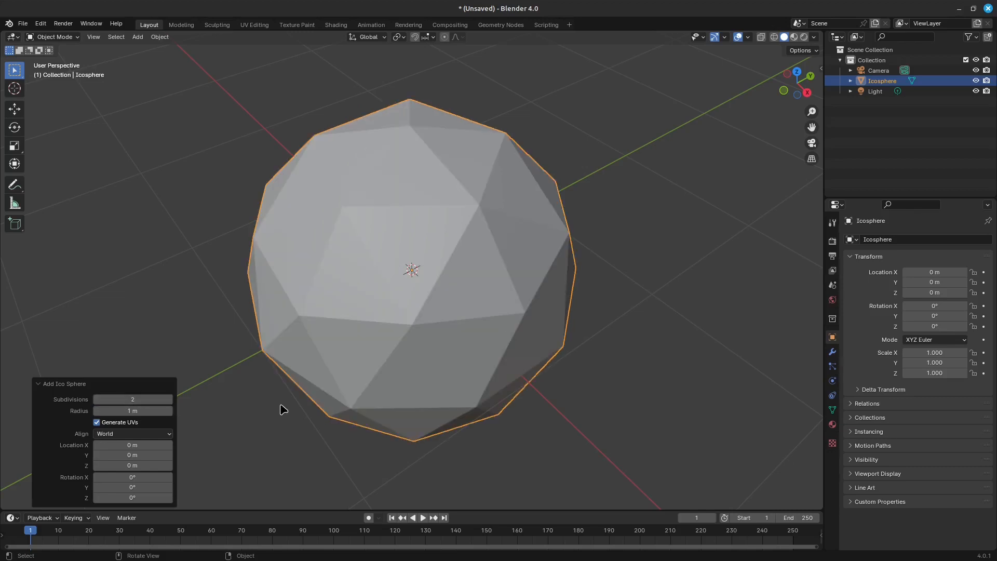
# Step: Raise the ico sphere's subdivisions gradually to 8 and inspect its surface up close
pyautogui.moveTo(283, 407); pyautogui.dragTo(306, 391, button='middle')
pyautogui.moveTo(136, 401); pyautogui.dragTo(143, 400)
pyautogui.moveTo(322, 375); pyautogui.dragTo(351, 361, button='middle')
pyautogui.moveTo(143, 399); pyautogui.dragTo(155, 400)
pyautogui.moveTo(317, 374); pyautogui.dragTo(345, 361, button='middle')
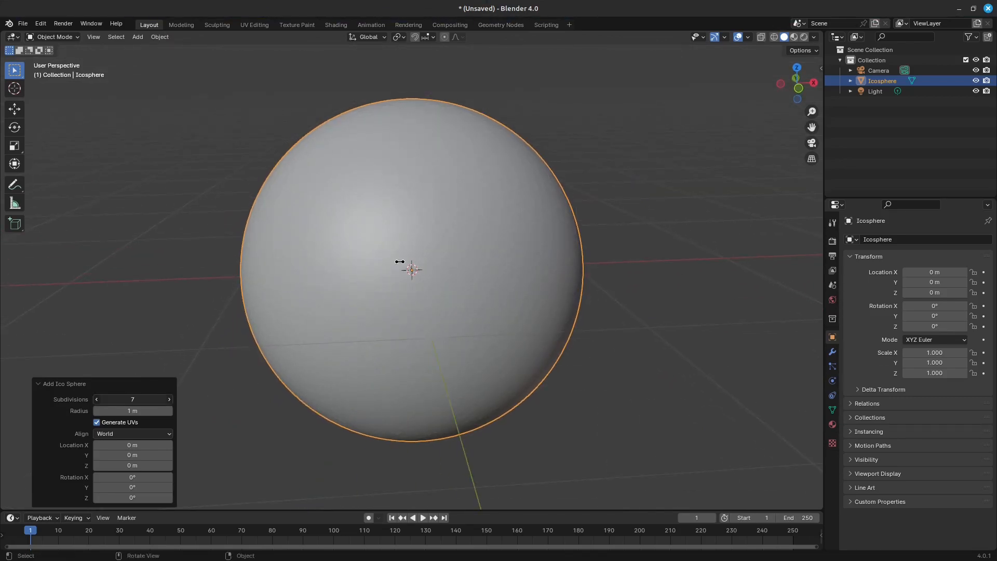
pyautogui.moveTo(386, 266); pyautogui.dragTo(427, 261)
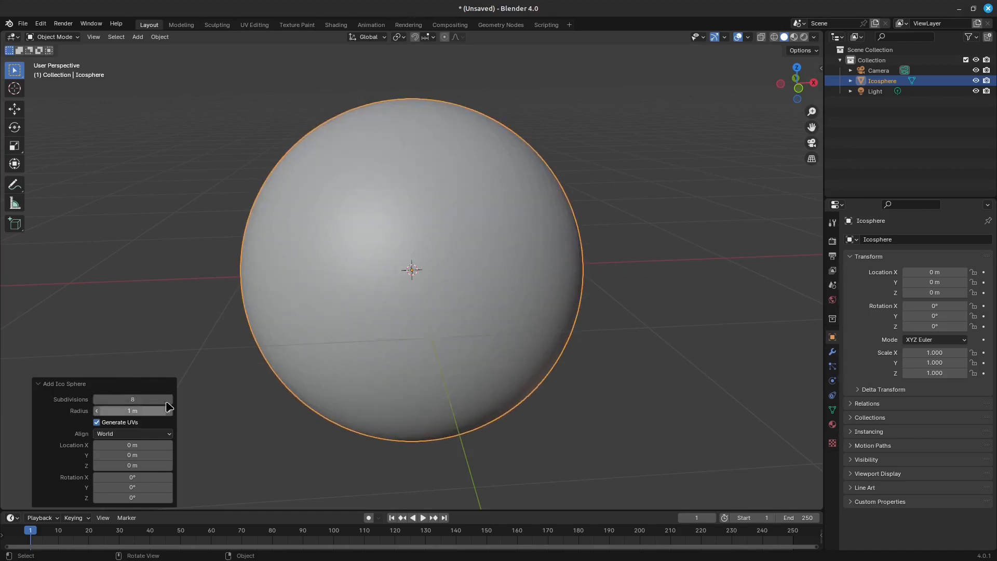
pyautogui.scroll(4, 370, 302)
pyautogui.scroll(-1, 369, 301)
pyautogui.scroll(4, 371, 307)
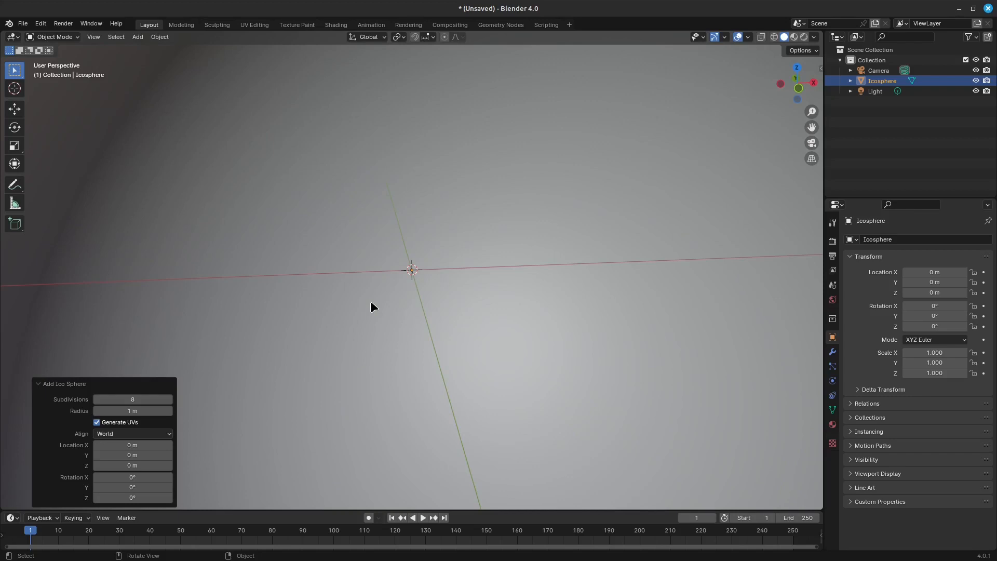
pyautogui.scroll(-4, 370, 301)
# Step: Lower the ico sphere's subdivisions to 1 and raise them again to 4
pyautogui.moveTo(138, 403); pyautogui.dragTo(528, 263)
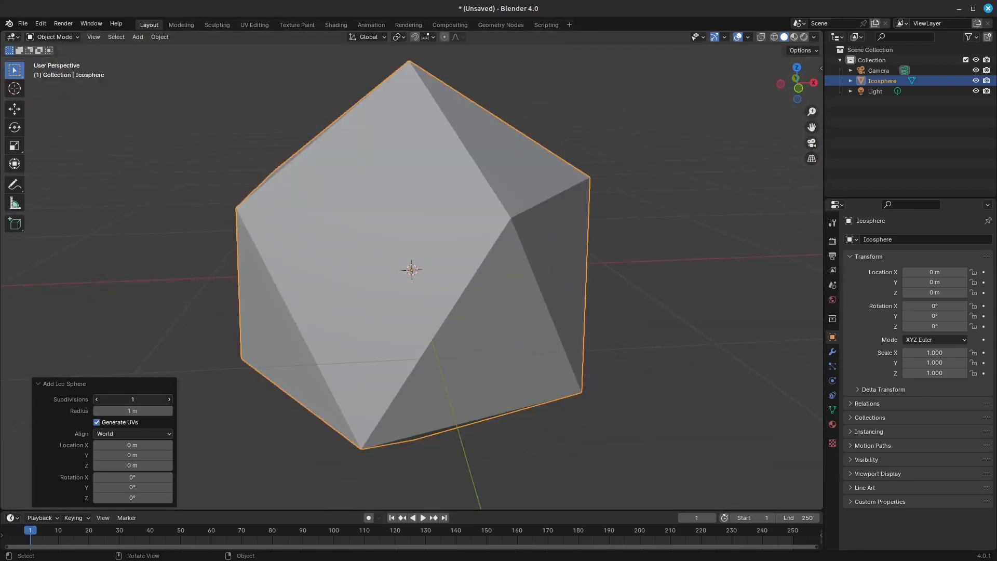
pyautogui.moveTo(163, 396); pyautogui.dragTo(429, 263)
pyautogui.moveTo(357, 363)
pyautogui.mouseDown(button='middle')
pyautogui.moveTo(366, 371)
pyautogui.moveTo(342, 377)
pyautogui.moveTo(351, 359)
pyautogui.moveTo(341, 363)
pyautogui.mouseUp(button='middle')
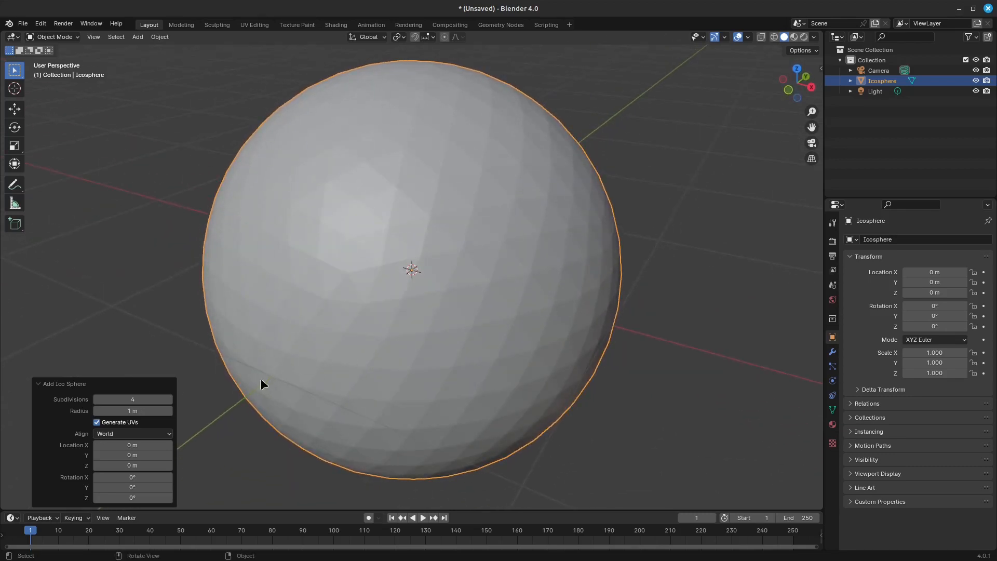
# Step: Delete the ico sphere and add a mesh cylinder at the origin
pyautogui.press('Delete')
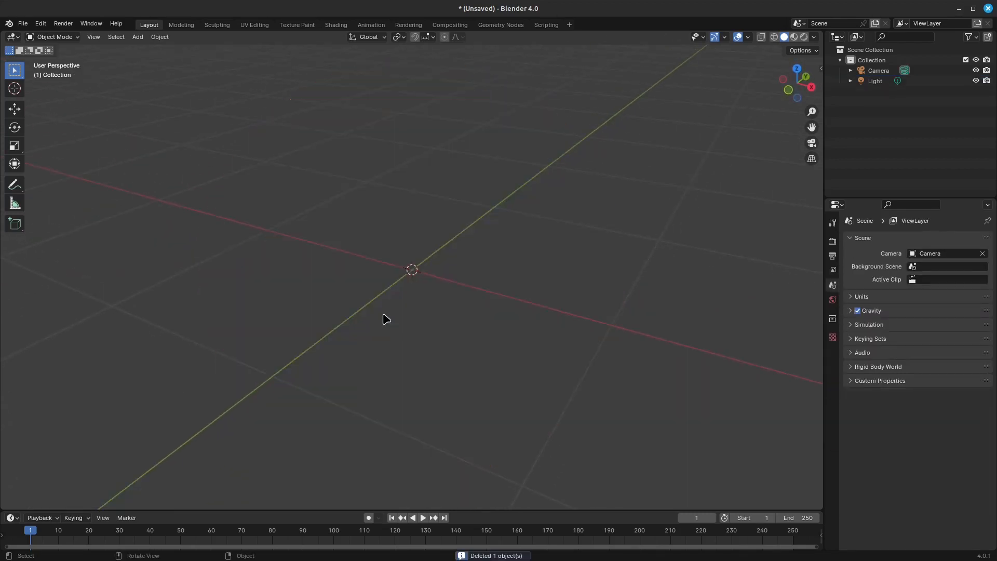
pyautogui.hotkey('shift', 'a')
pyautogui.moveTo(382, 314)
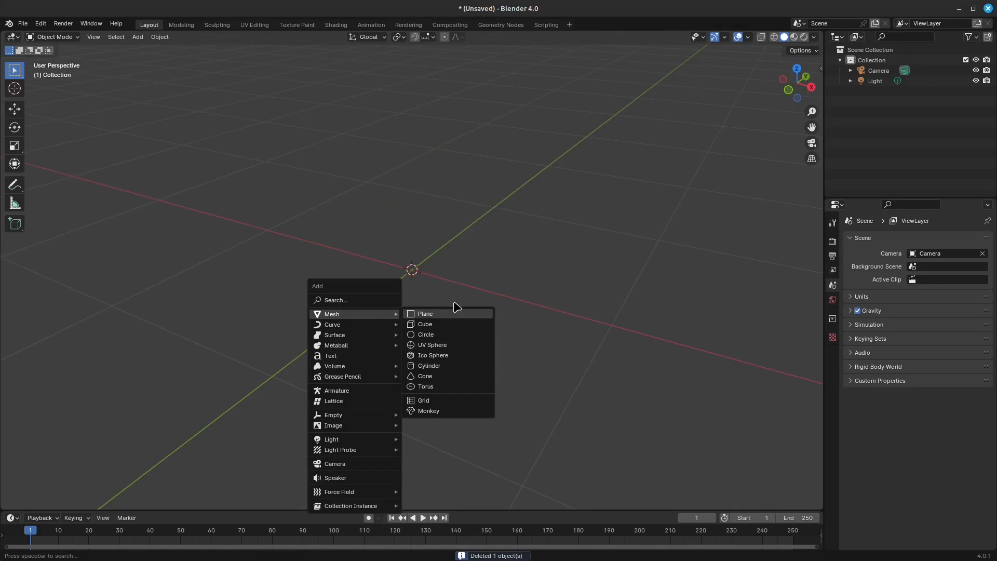
pyautogui.click(435, 365)
pyautogui.moveTo(509, 282); pyautogui.dragTo(477, 281, button='middle')
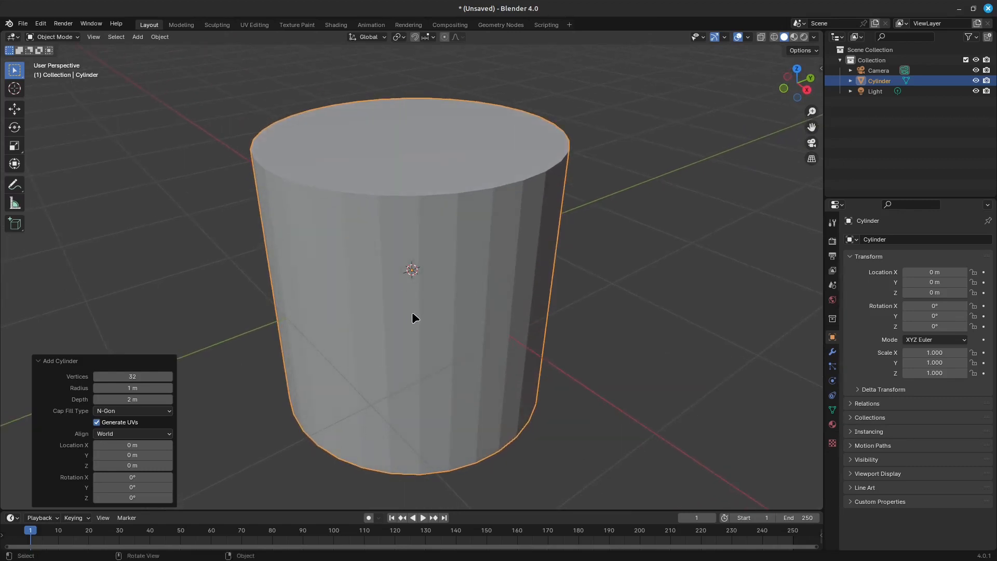
# Step: Try the cylinder's cap fill types Nothing and Triangle Fan and return to Nothing
pyautogui.click(133, 412)
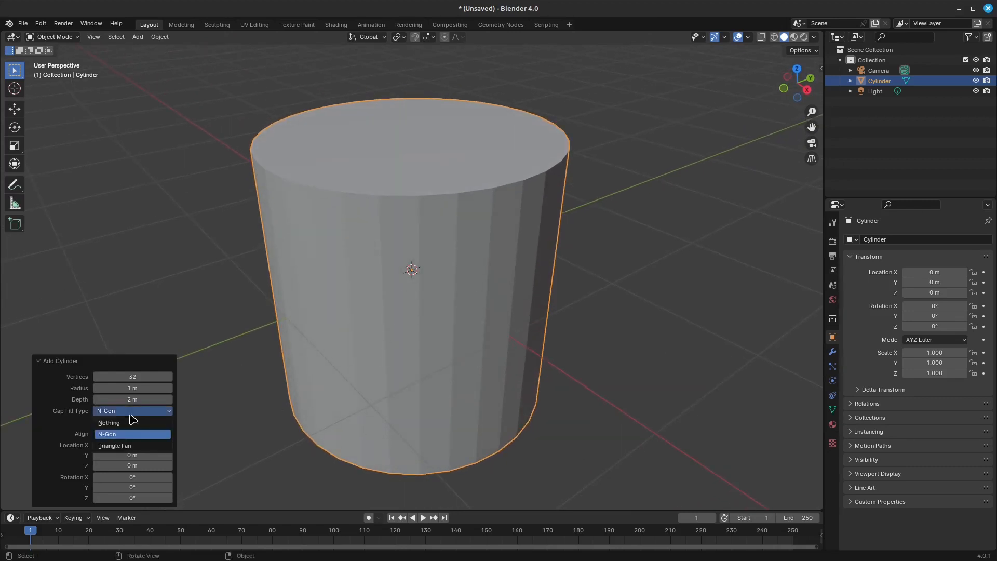
pyautogui.click(128, 422)
pyautogui.click(134, 413)
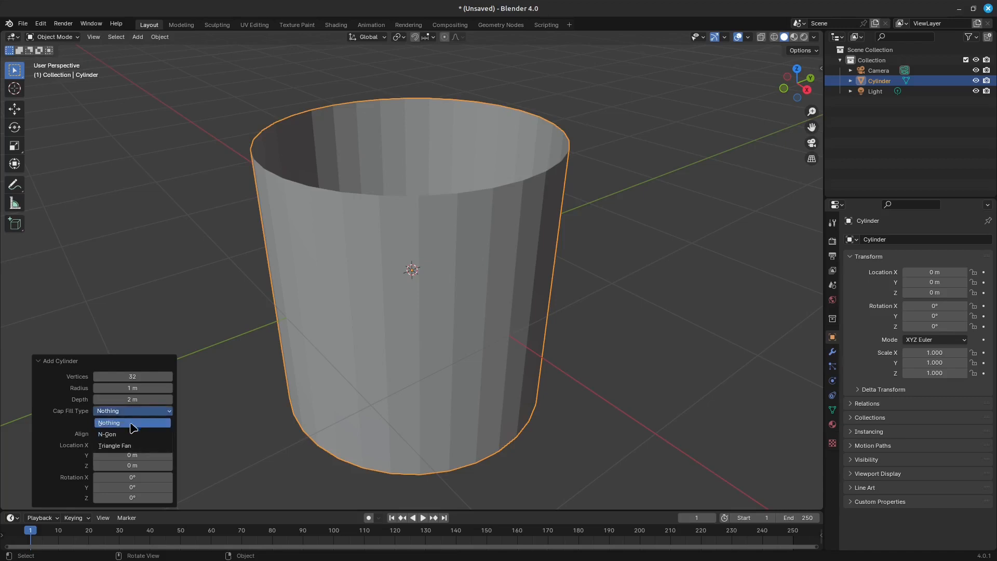
pyautogui.click(132, 446)
pyautogui.click(139, 413)
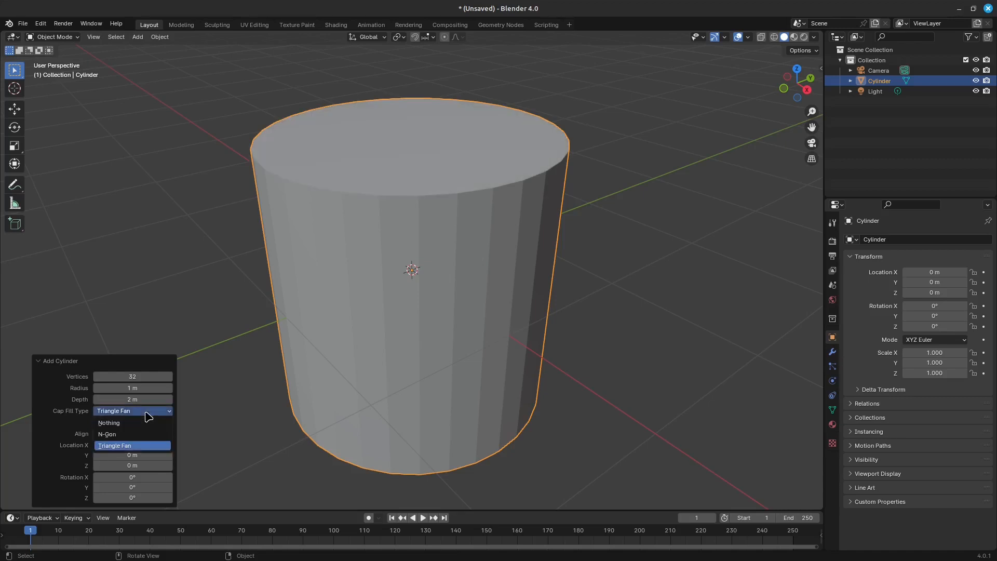
pyautogui.click(137, 424)
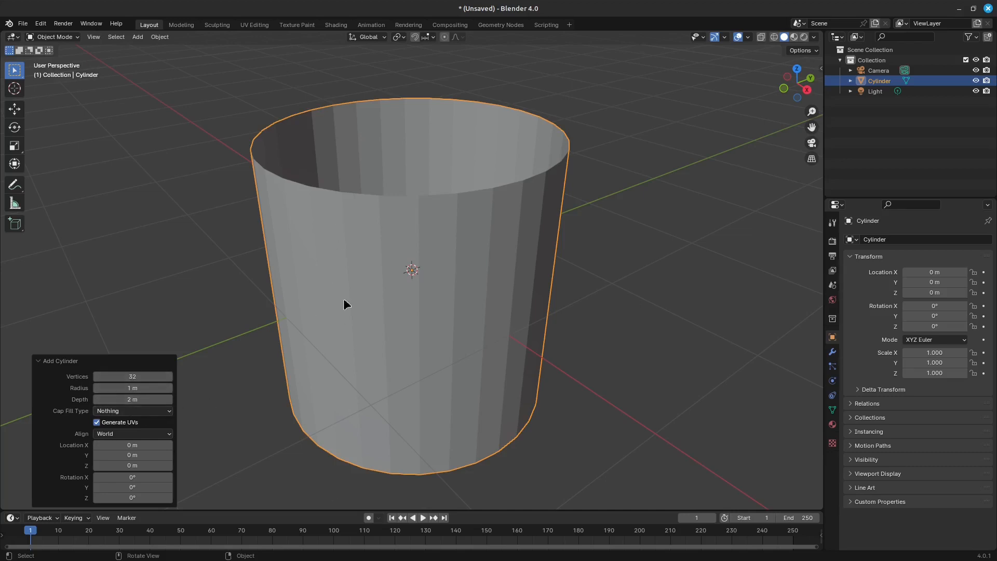
pyautogui.click(132, 412)
pyautogui.click(306, 398)
# Step: Delete the cylinder and add a mesh cone at the origin
pyautogui.press('Delete')
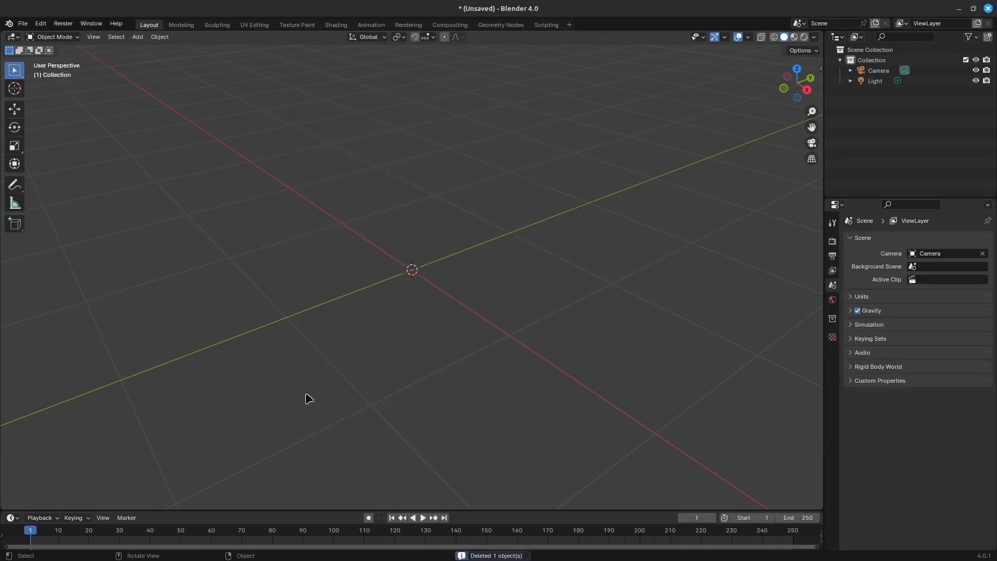
pyautogui.hotkey('shift', 'a')
pyautogui.moveTo(324, 358)
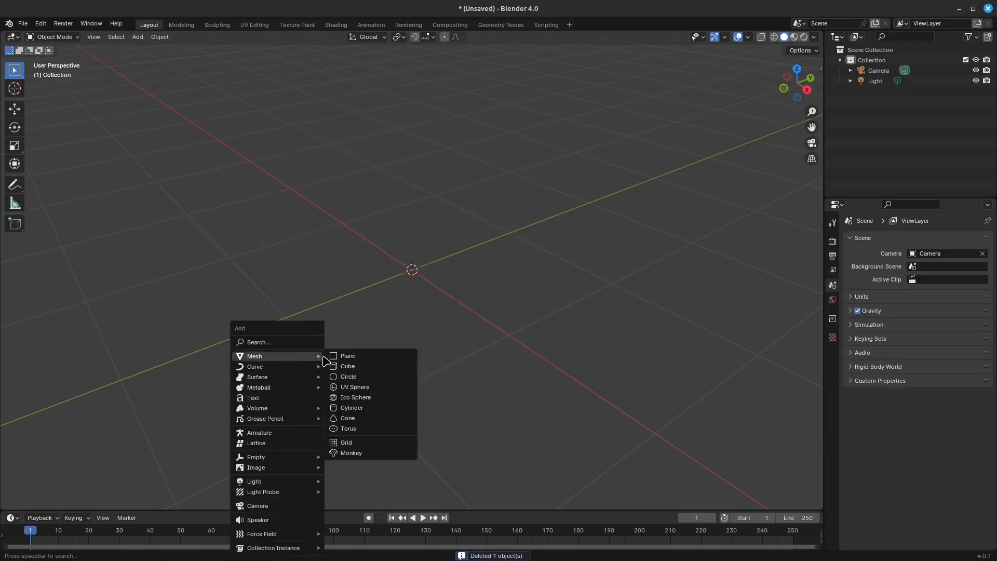
pyautogui.click(347, 418)
pyautogui.moveTo(458, 304); pyautogui.dragTo(415, 314, button='middle')
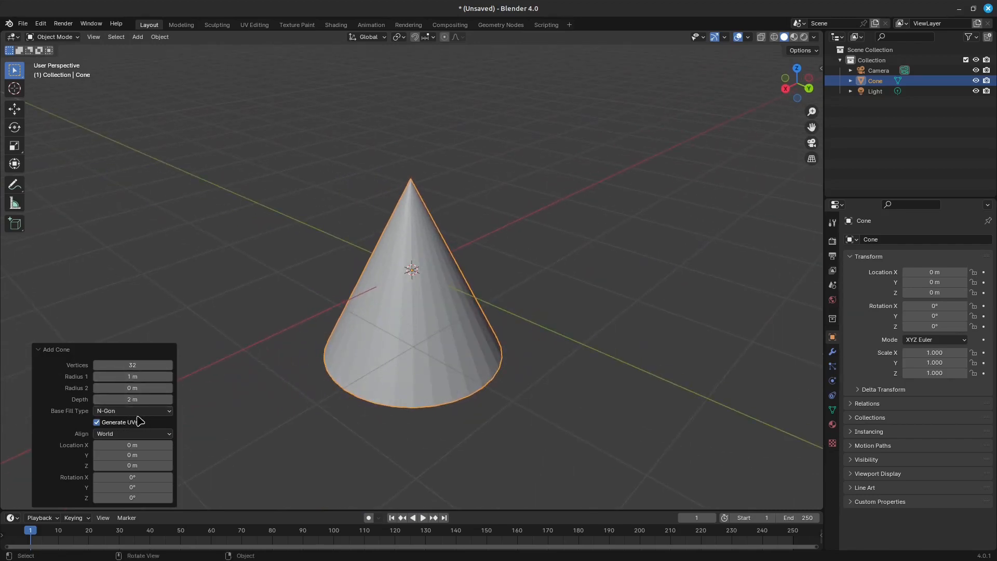
# Step: Delete the cone and add a mesh torus at the origin
pyautogui.press('Delete')
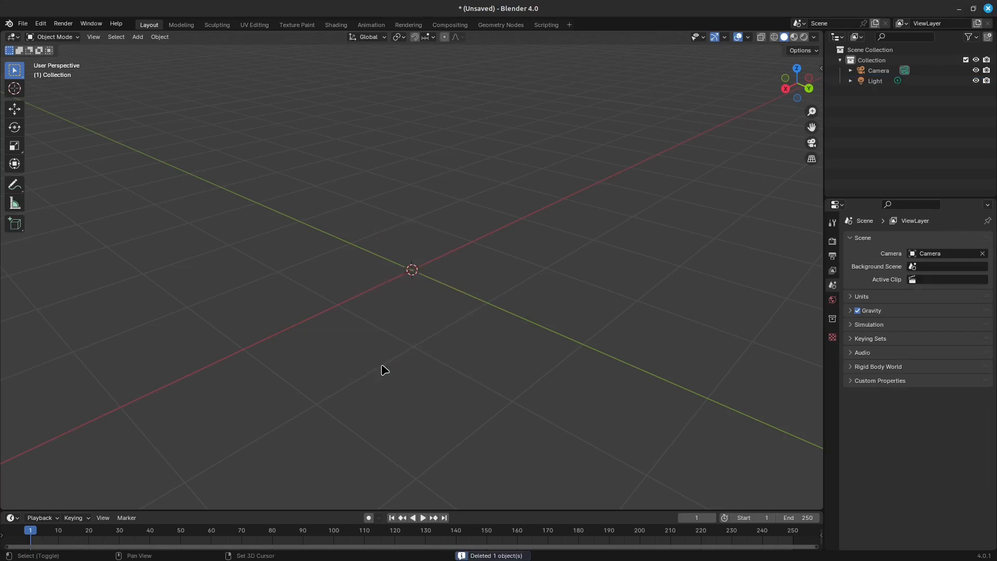
pyautogui.hotkey('shift', 'a')
pyautogui.moveTo(384, 370)
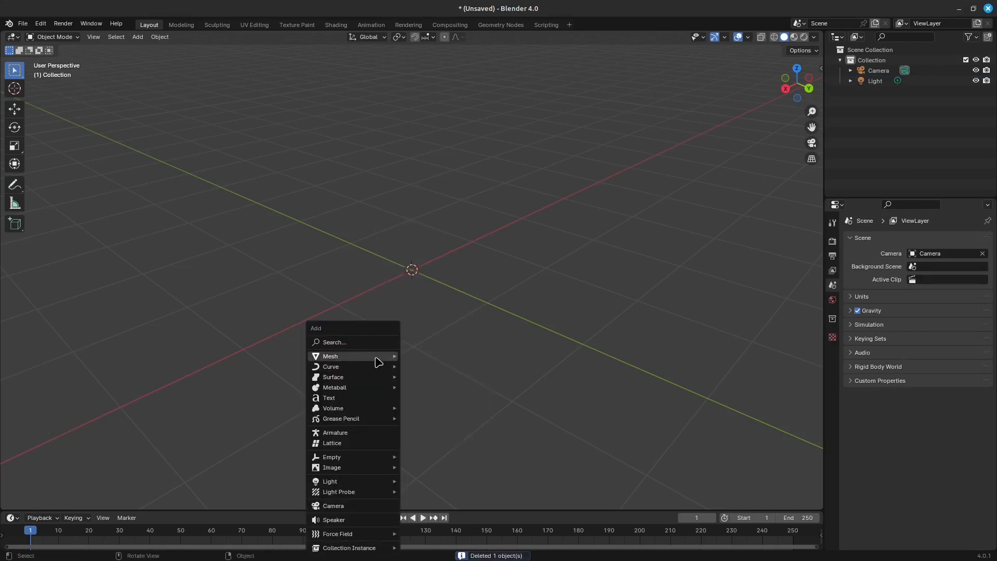
pyautogui.click(447, 429)
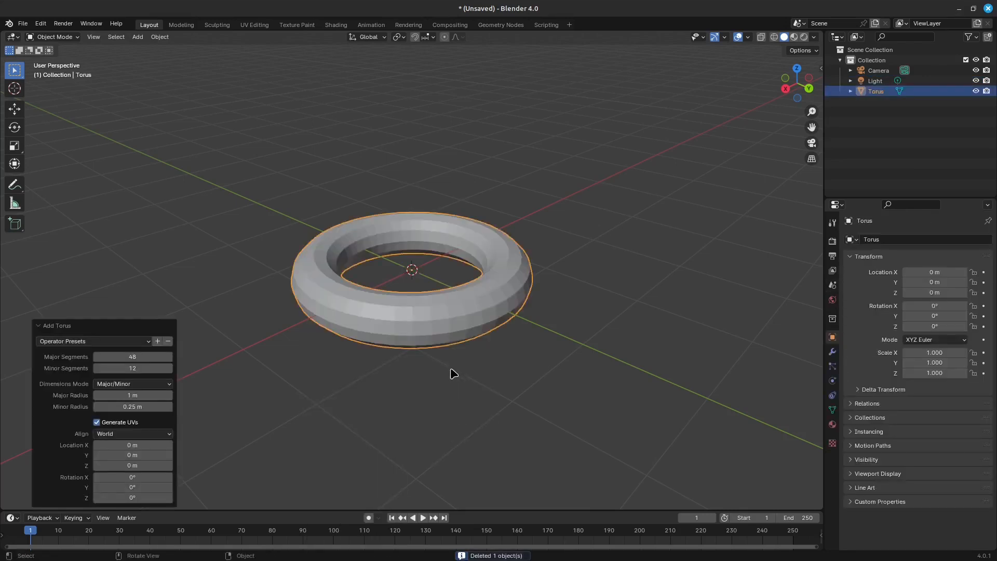
pyautogui.scroll(1, 447, 288)
pyautogui.moveTo(489, 291); pyautogui.dragTo(512, 297, button='middle')
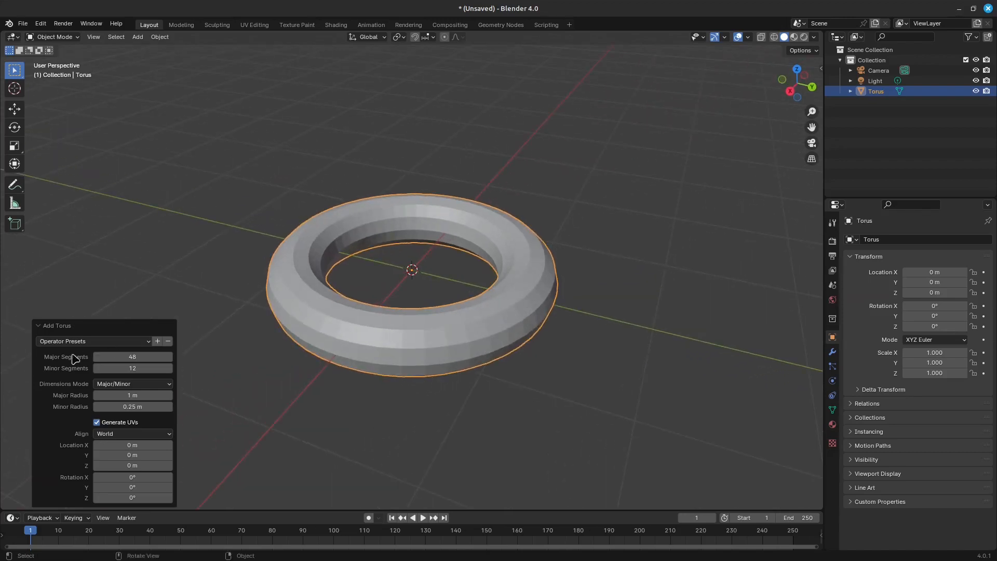
# Step: Set the torus to 62 major and 20 minor segments and save the settings as a named operator preset
pyautogui.moveTo(133, 356); pyautogui.dragTo(155, 368)
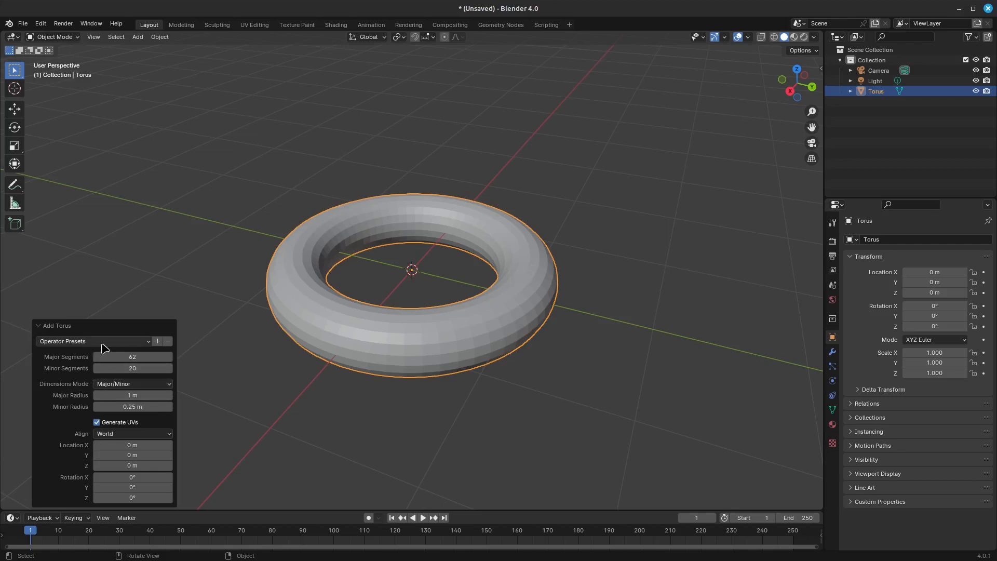
pyautogui.click(157, 342)
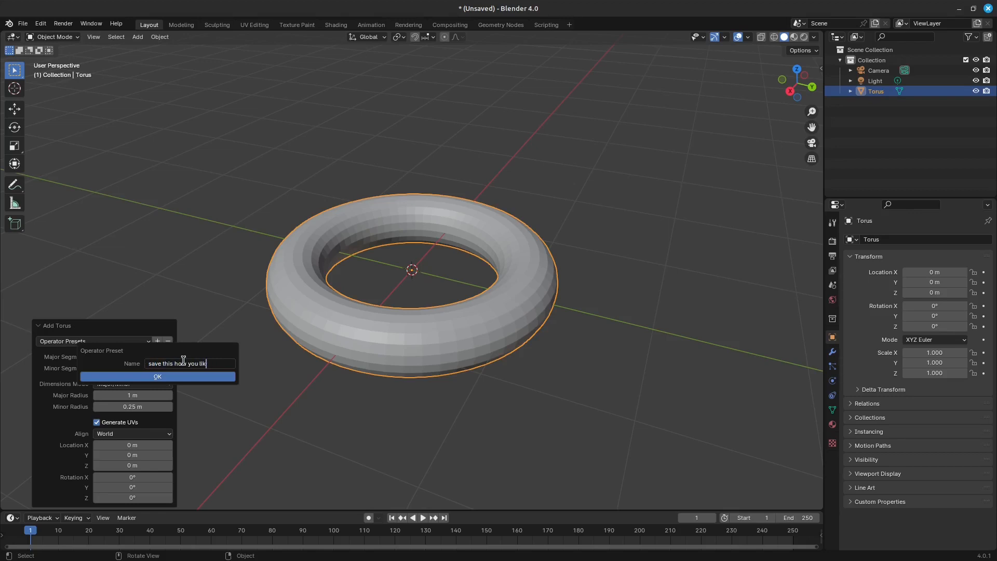
pyautogui.click(156, 377)
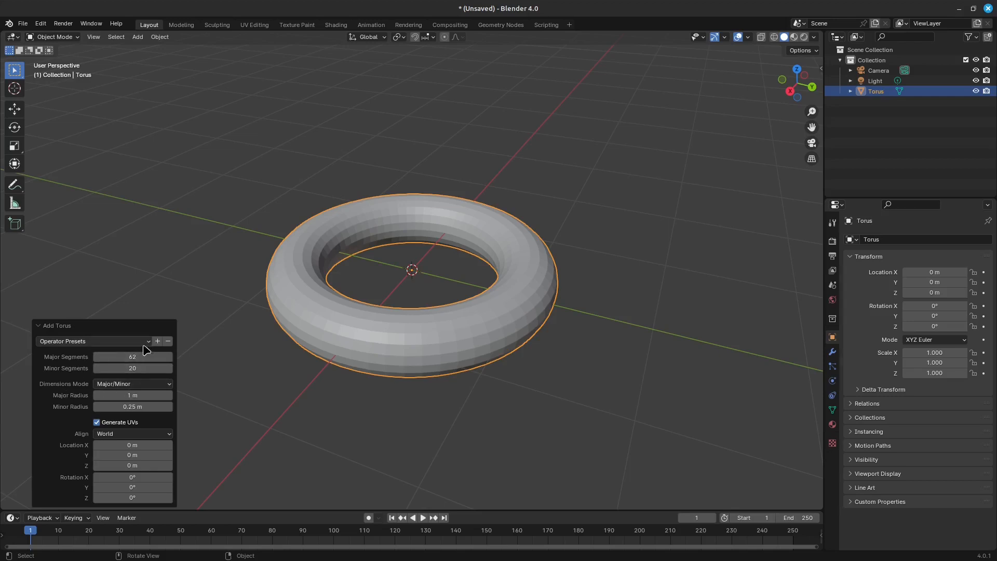
# Step: Set the torus to 33 major segments and 25 minor segments
pyautogui.click(96, 357)
pyautogui.click(134, 355)
pyautogui.press('Return')
pyautogui.moveTo(113, 357); pyautogui.dragTo(133, 368)
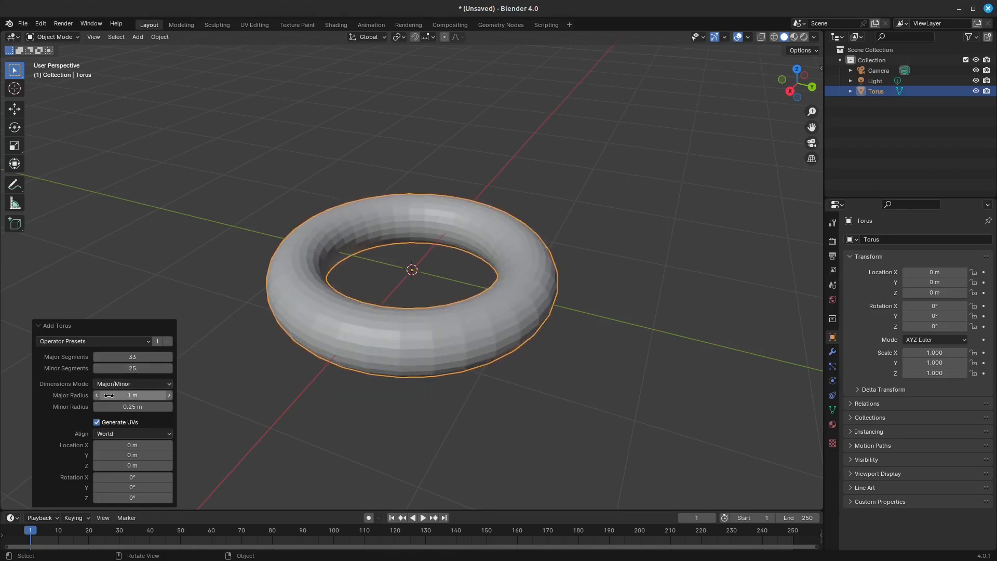
# Step: Try the Exterior/Interior dimensions mode on the torus and return to Major/Minor
pyautogui.click(136, 385)
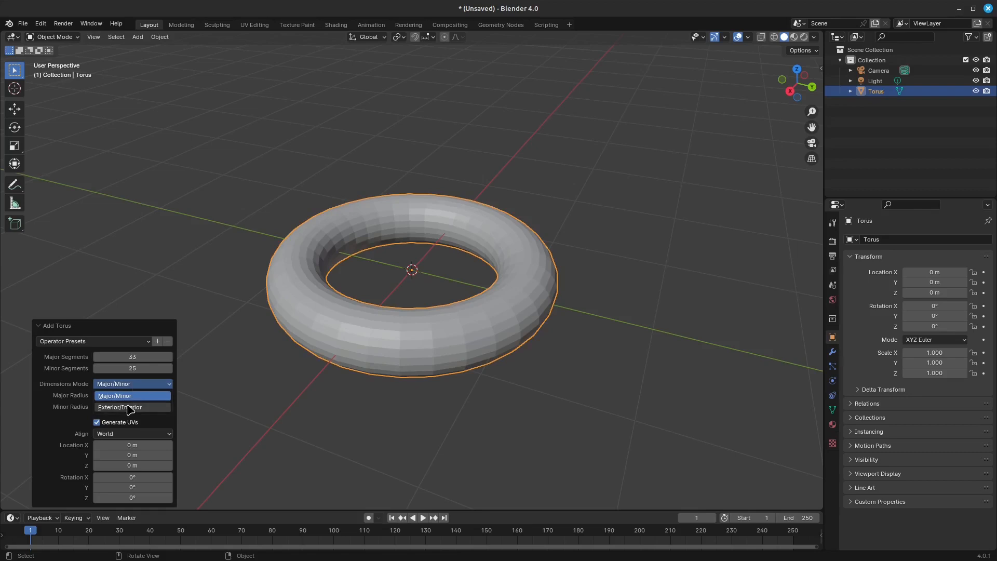
pyautogui.click(133, 407)
pyautogui.click(136, 387)
pyautogui.click(138, 396)
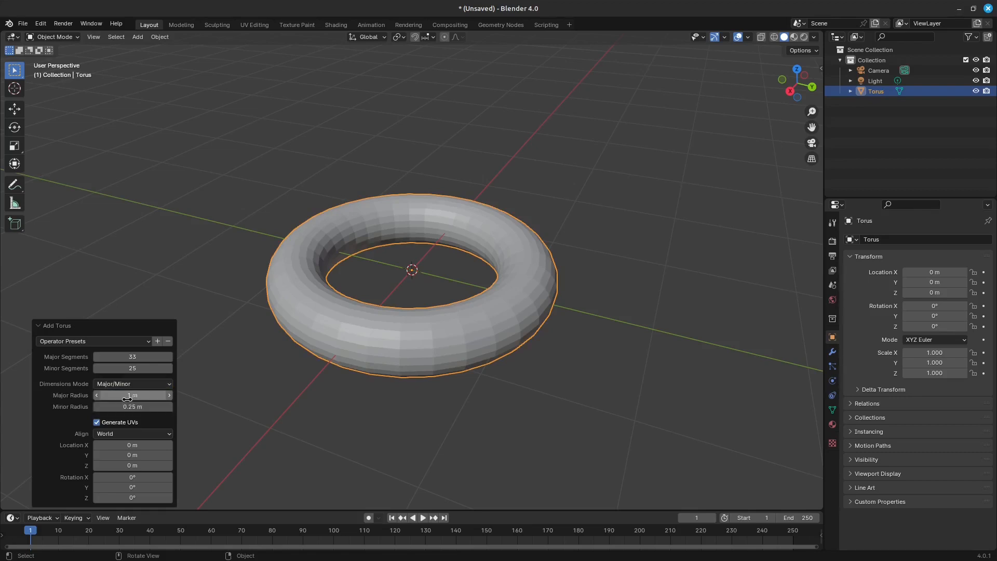
pyautogui.click(138, 385)
pyautogui.click(136, 397)
# Step: Set the torus's major radius to 0.85 m and minor radius to 0.2 m, keeping the Major/Minor dimensions mode
pyautogui.moveTo(131, 395); pyautogui.dragTo(107, 395)
pyautogui.click(131, 386)
pyautogui.click(122, 407)
pyautogui.click(146, 385)
pyautogui.click(116, 395)
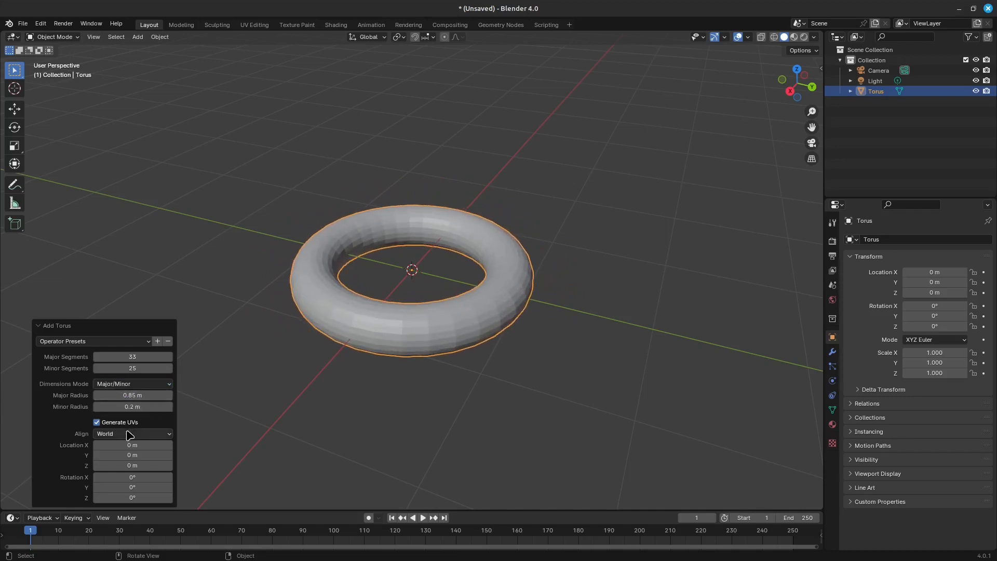
# Step: Delete the torus and add a mesh monkey at the origin
pyautogui.click(263, 407)
pyautogui.click(363, 327)
pyautogui.press('Delete')
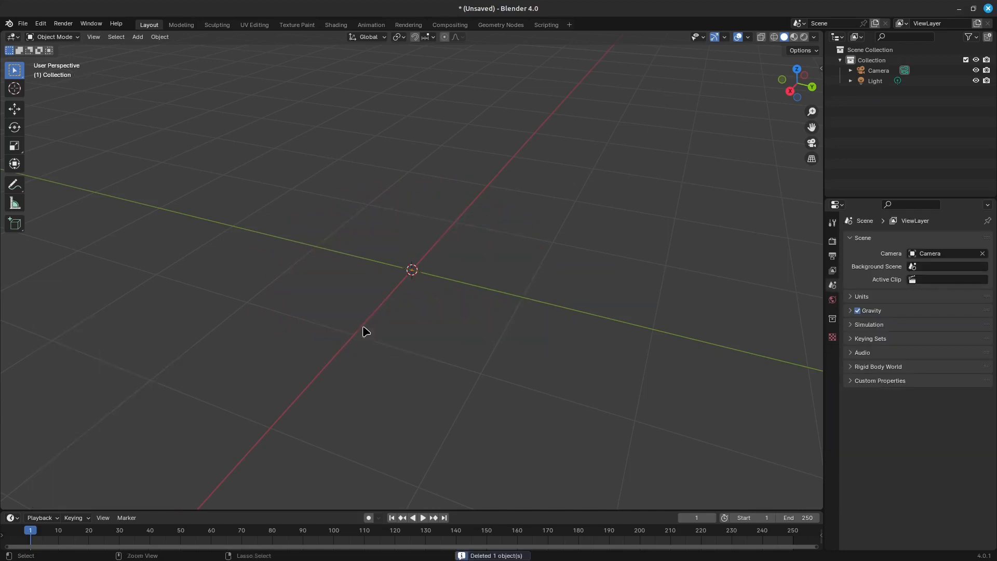
pyautogui.hotkey('shift', 'a')
pyautogui.moveTo(363, 326)
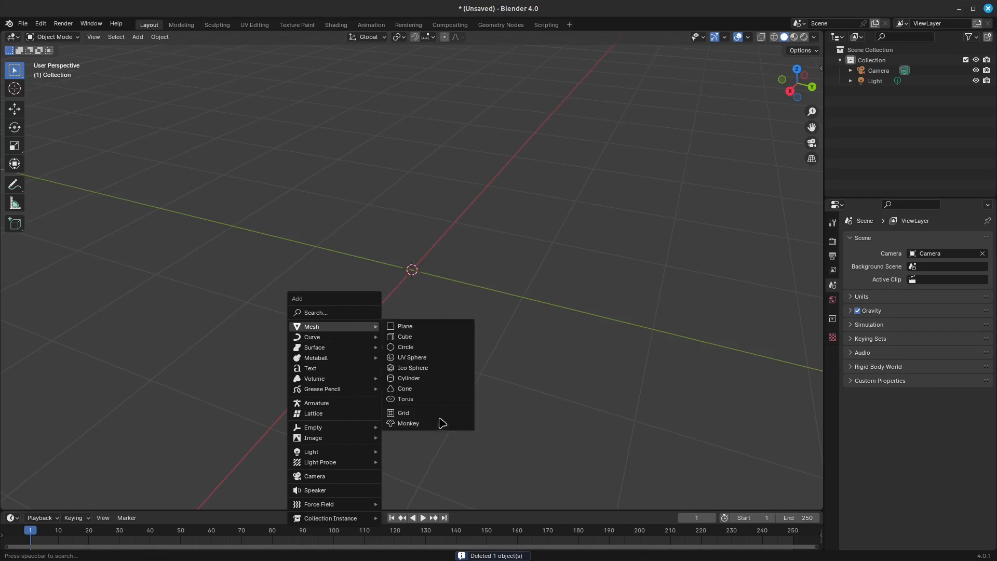
pyautogui.click(440, 423)
# Step: Delete the monkey and add a mesh grid at the origin
pyautogui.press('Delete')
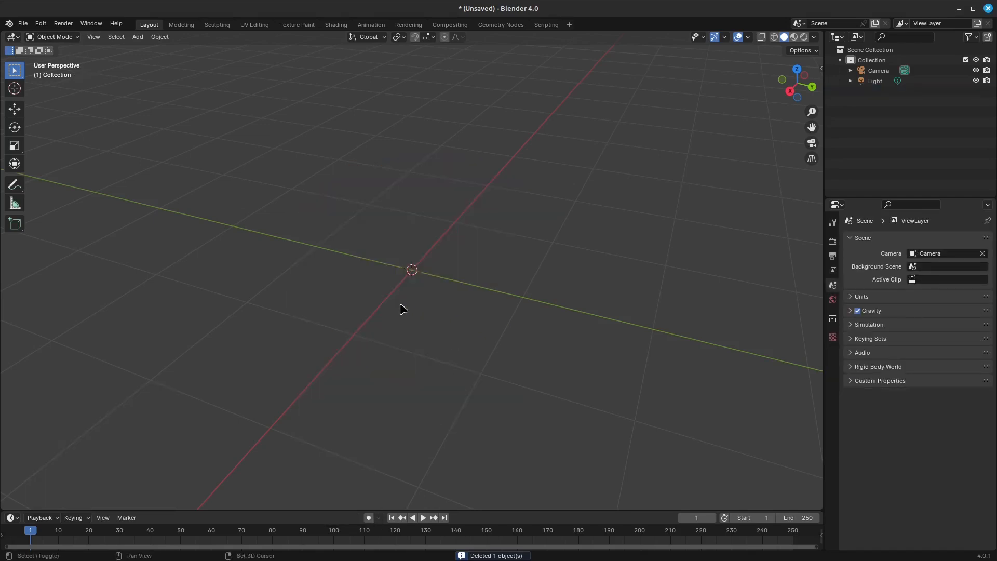
pyautogui.hotkey('shift', 'a')
pyautogui.moveTo(406, 309)
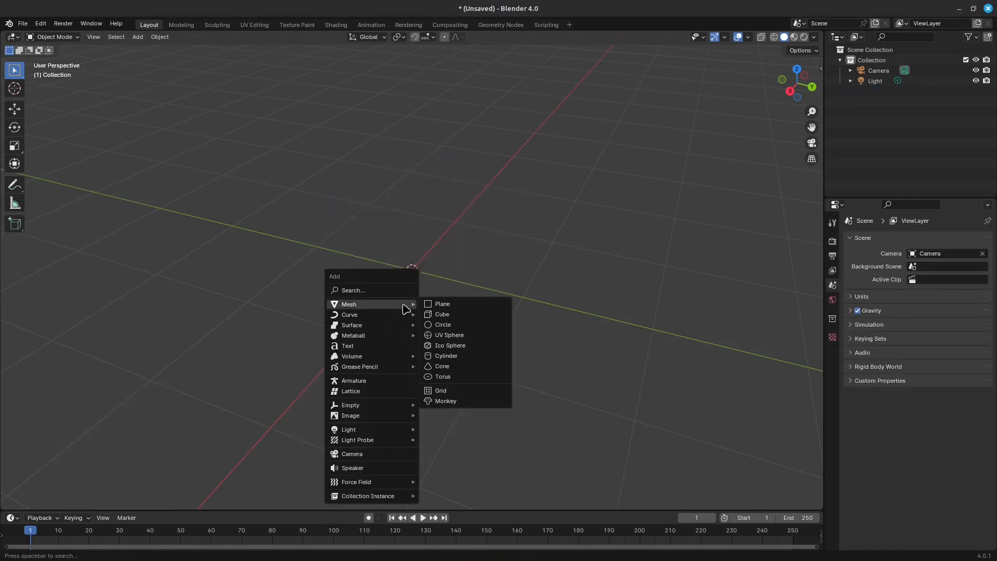
pyautogui.click(446, 391)
pyautogui.moveTo(481, 313); pyautogui.dragTo(426, 345, button='middle')
# Step: Set the grid's X subdivisions to 23 and its Y subdivisions to 1
pyautogui.moveTo(144, 390); pyautogui.dragTo(410, 255)
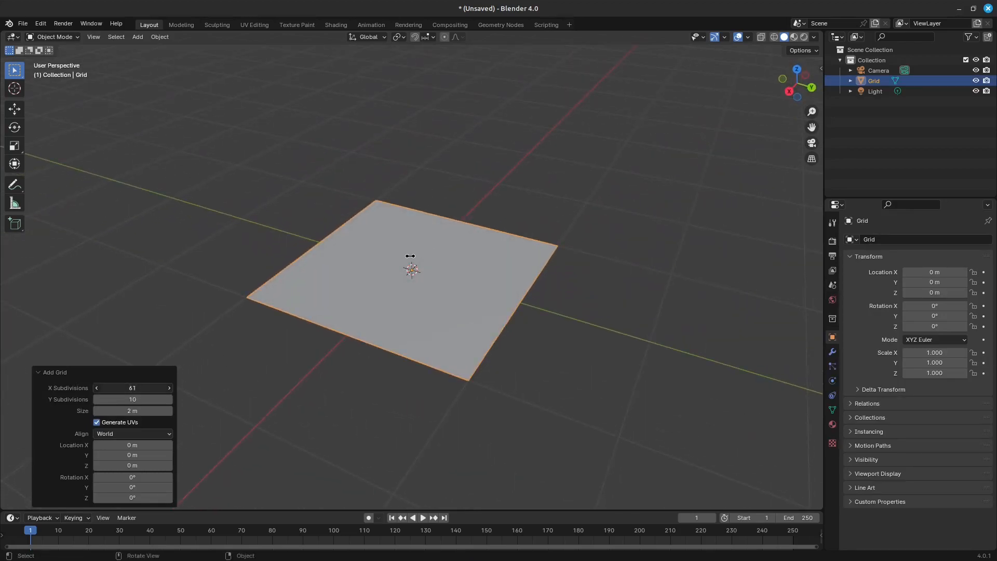
pyautogui.moveTo(565, 284); pyautogui.dragTo(576, 331)
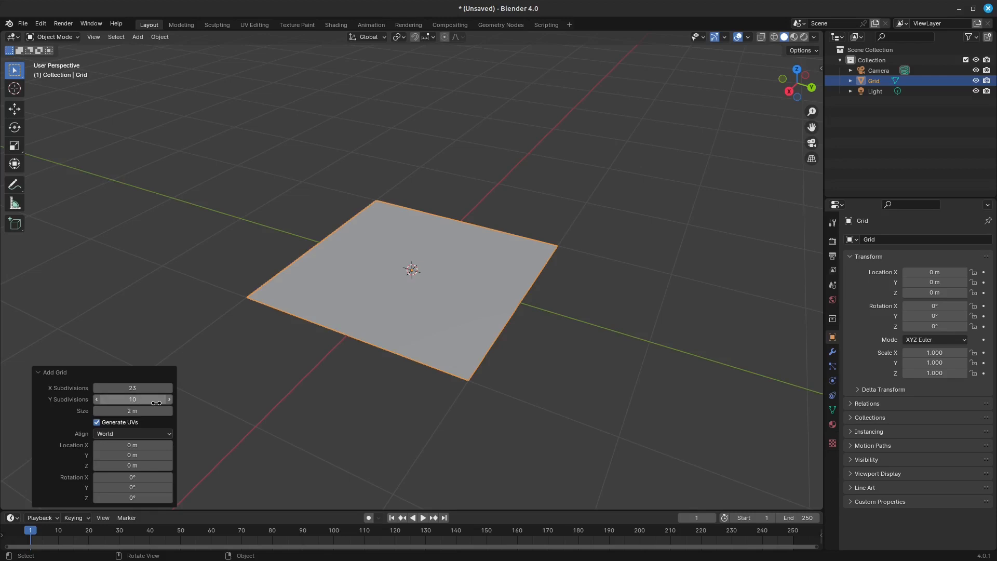
pyautogui.moveTo(157, 401); pyautogui.dragTo(409, 264)
pyautogui.moveTo(574, 267); pyautogui.dragTo(573, 267)
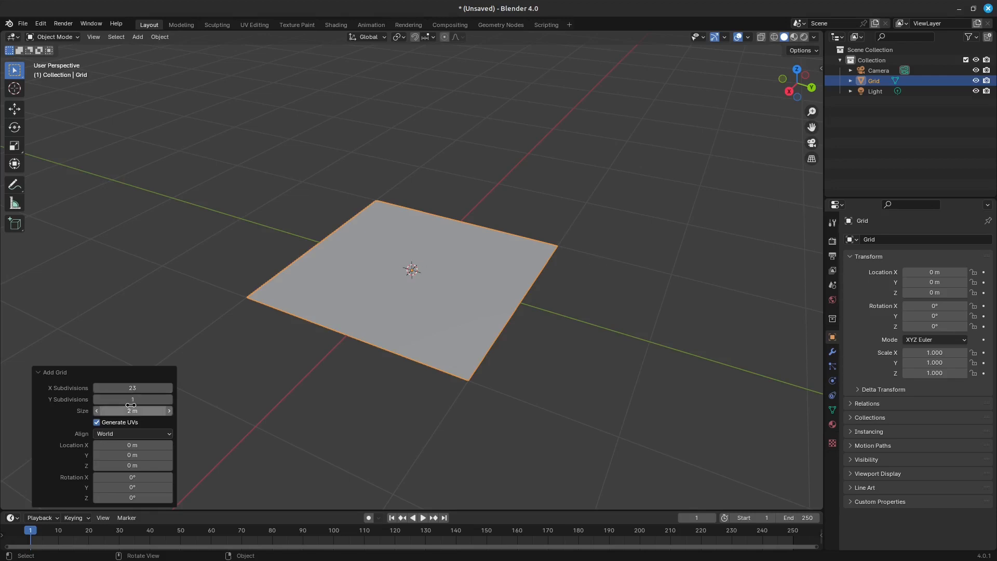
# Step: Undo back to the torus and redo forward to the grid
pyautogui.hotkey('ctrl', 'z')
pyautogui.hotkey('ctrl', 'z')
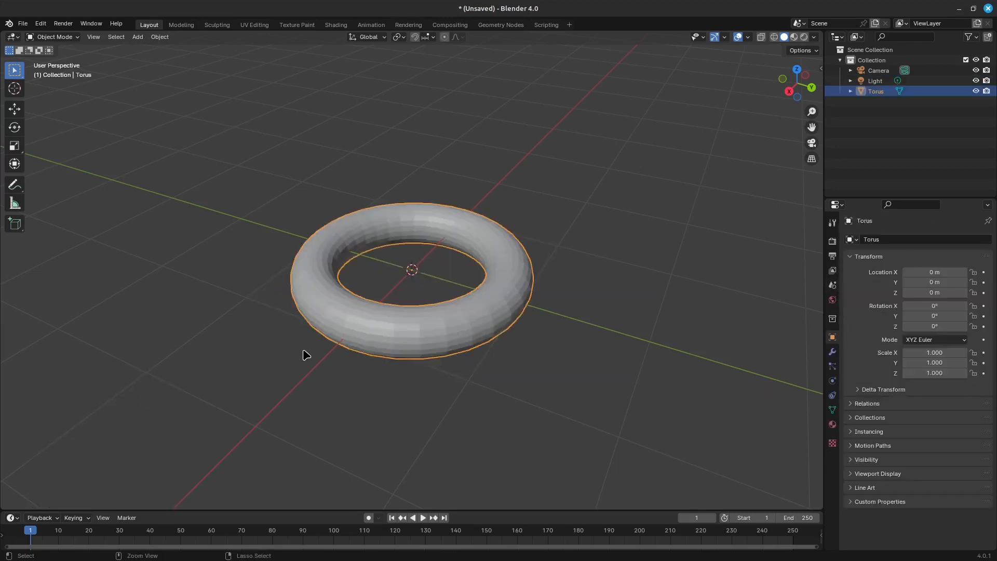
pyautogui.hotkey('ctrl', 'shift', 'z')
pyautogui.hotkey('ctrl', 'shift', 'z')
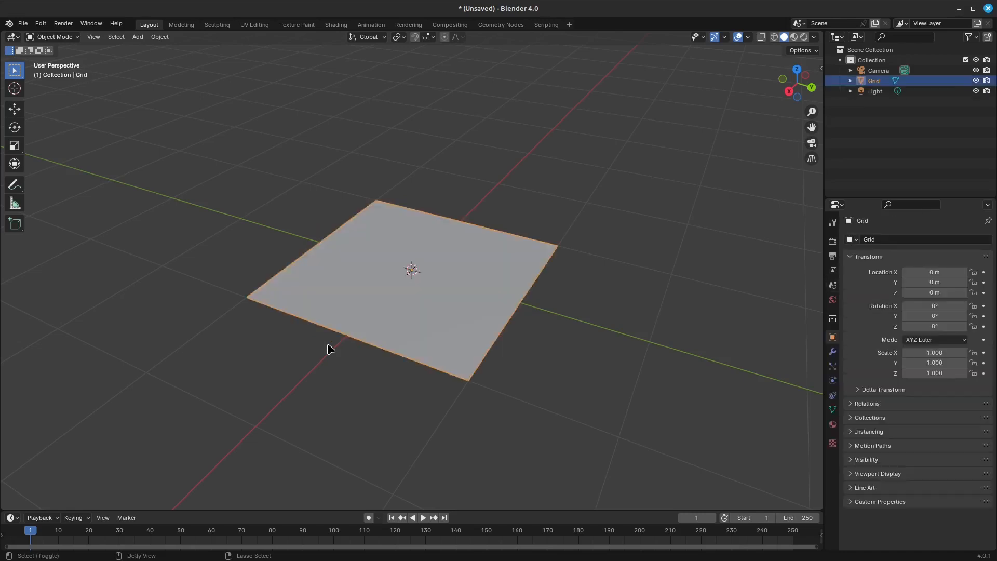
# Step: Delete the grid and add a mesh monkey at the origin again
pyautogui.press('Delete')
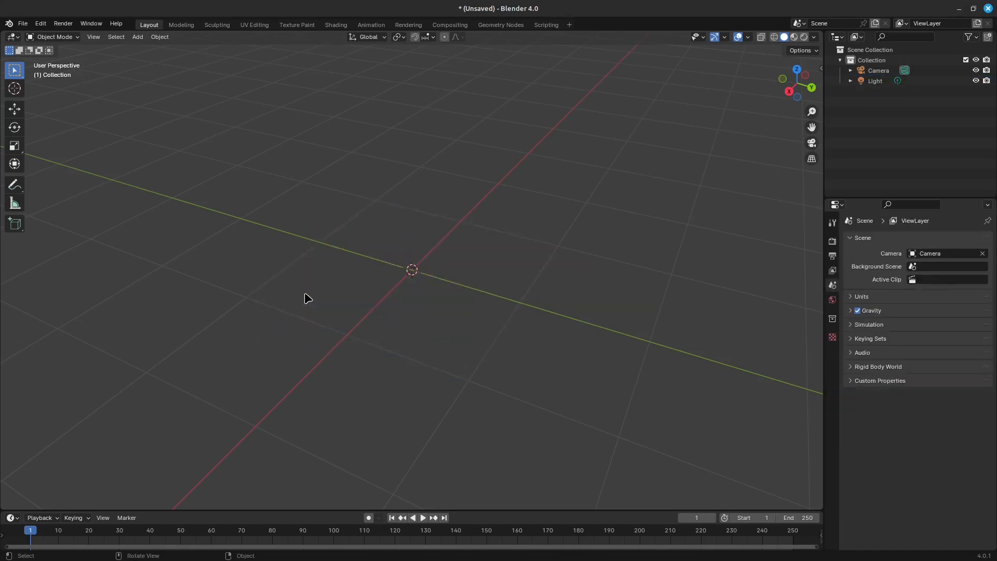
pyautogui.hotkey('shift', 'a')
pyautogui.moveTo(281, 294)
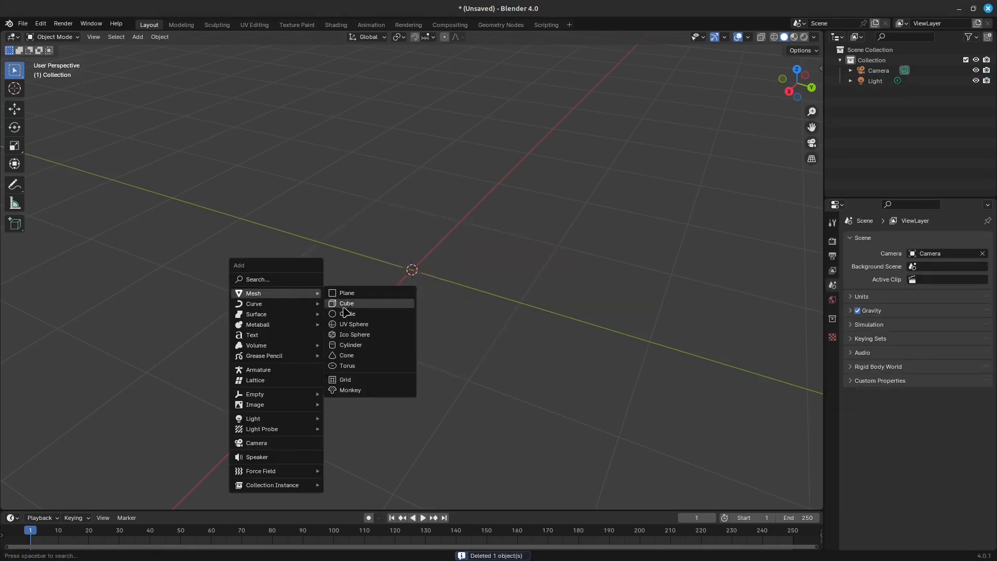
pyautogui.click(350, 390)
# Step: Set the monkey's size to 2.51 m
pyautogui.moveTo(381, 328); pyautogui.dragTo(514, 313, button='middle')
pyautogui.moveTo(136, 411); pyautogui.dragTo(158, 432)
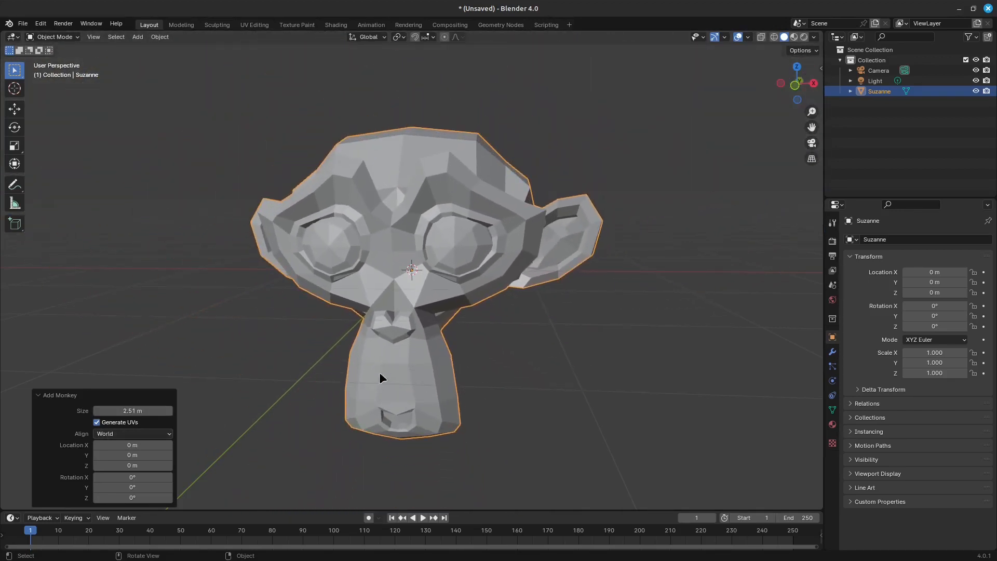
pyautogui.moveTo(413, 351); pyautogui.dragTo(408, 363, button='middle')
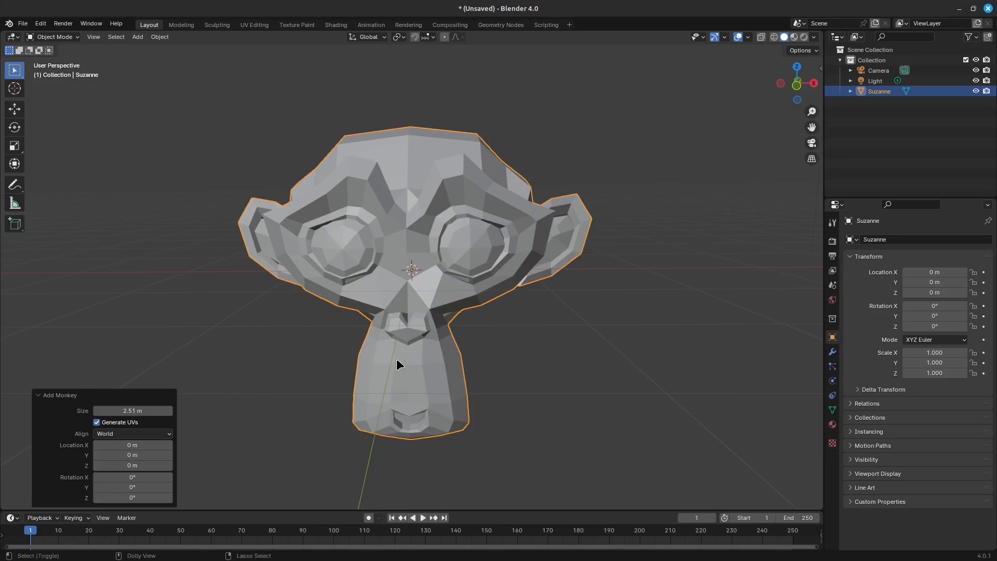